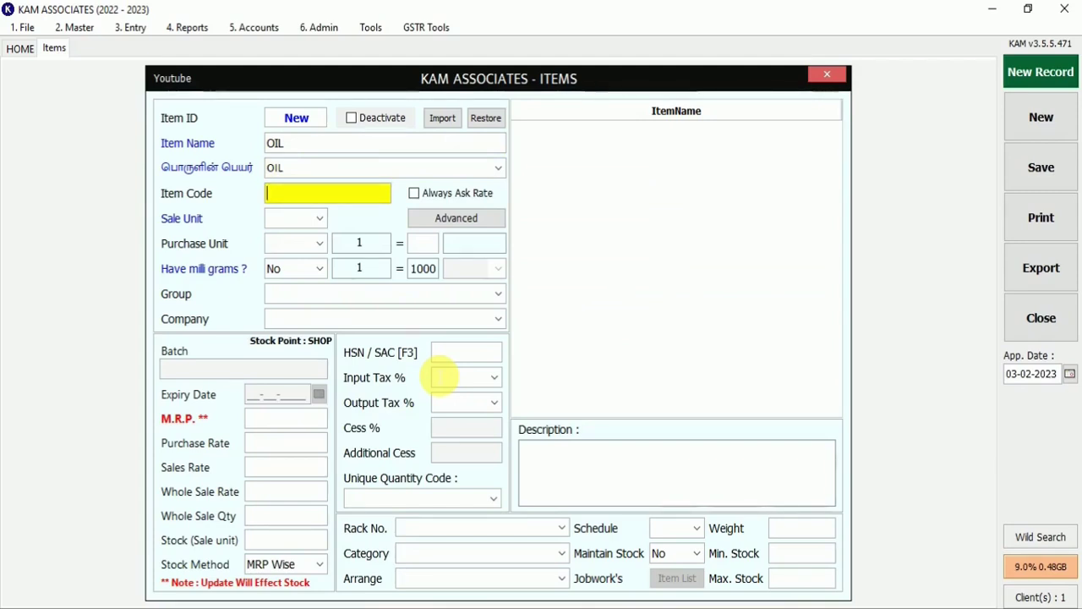
Leave the OIL item's code blank and set both its sale unit and purchase unit to NOS.
key(Return)
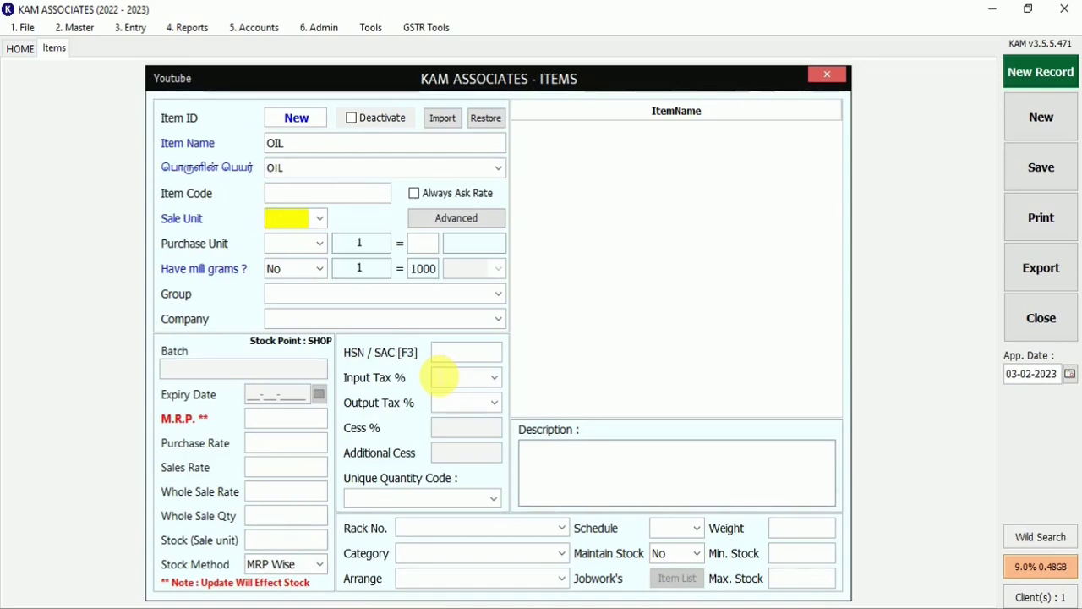
text(NOS)
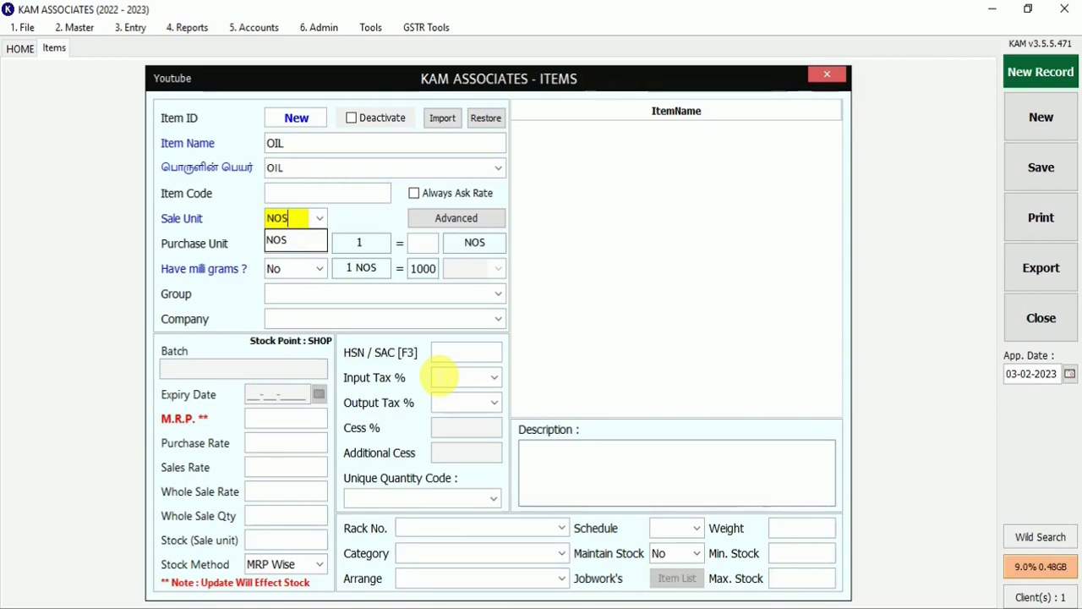
key(Return)
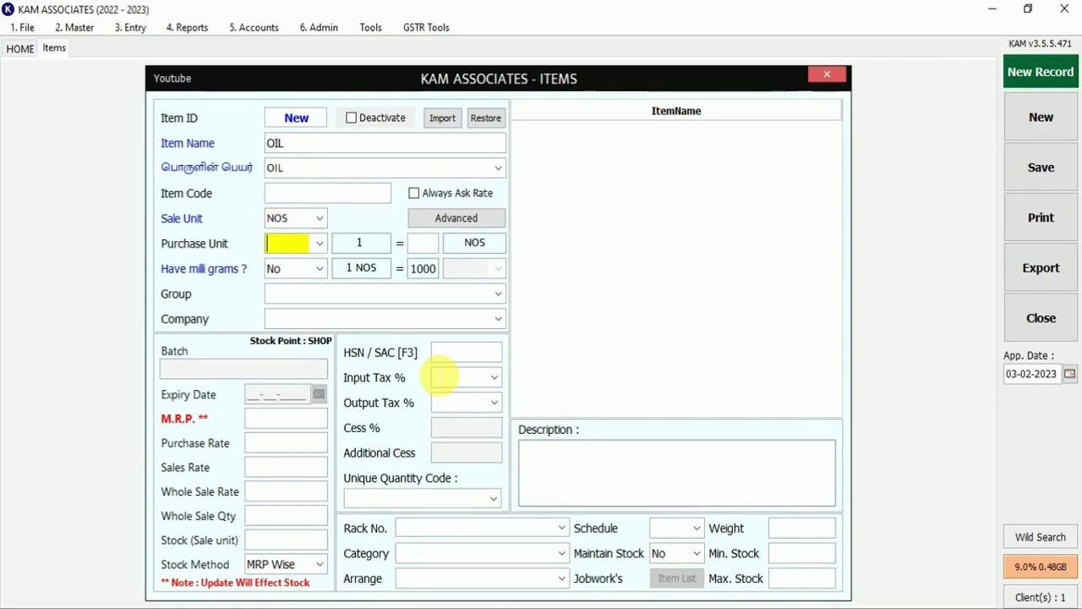
text(NOS)
key(Return)
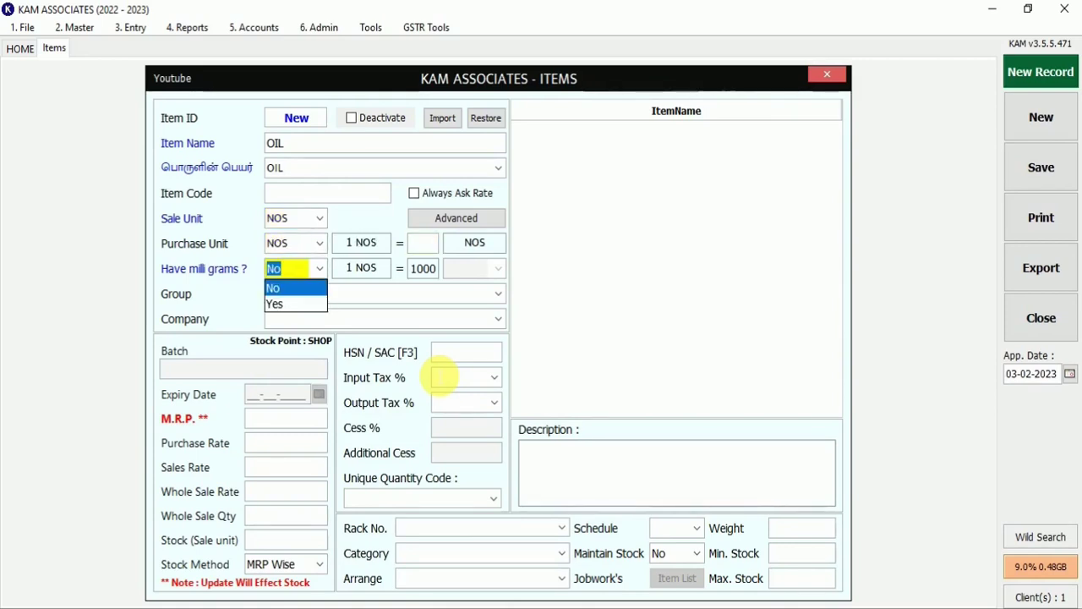
Keep milligrams at No and enter a purchase rate of 10 and a sales rate of 20 for the OIL item.
key(Return)
key(Return)
key(Return)
key(Return)
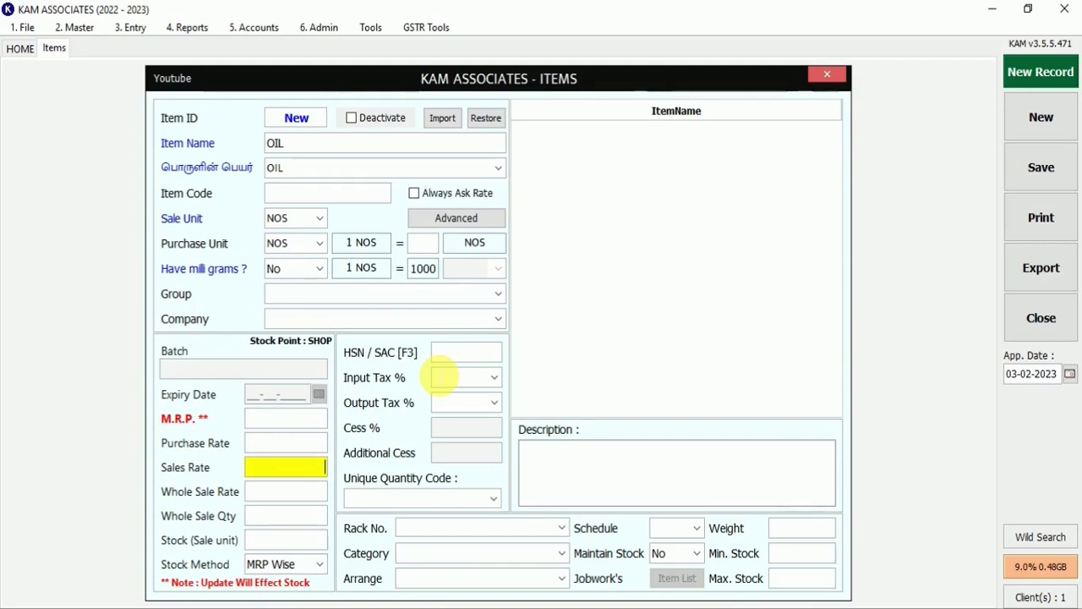
key(Up)
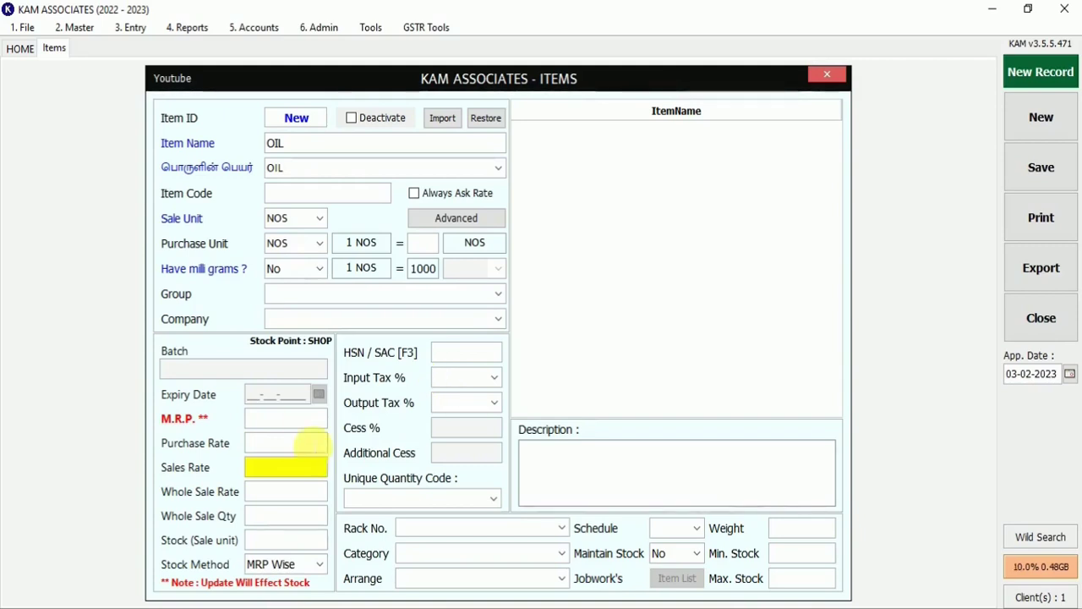
text(10)
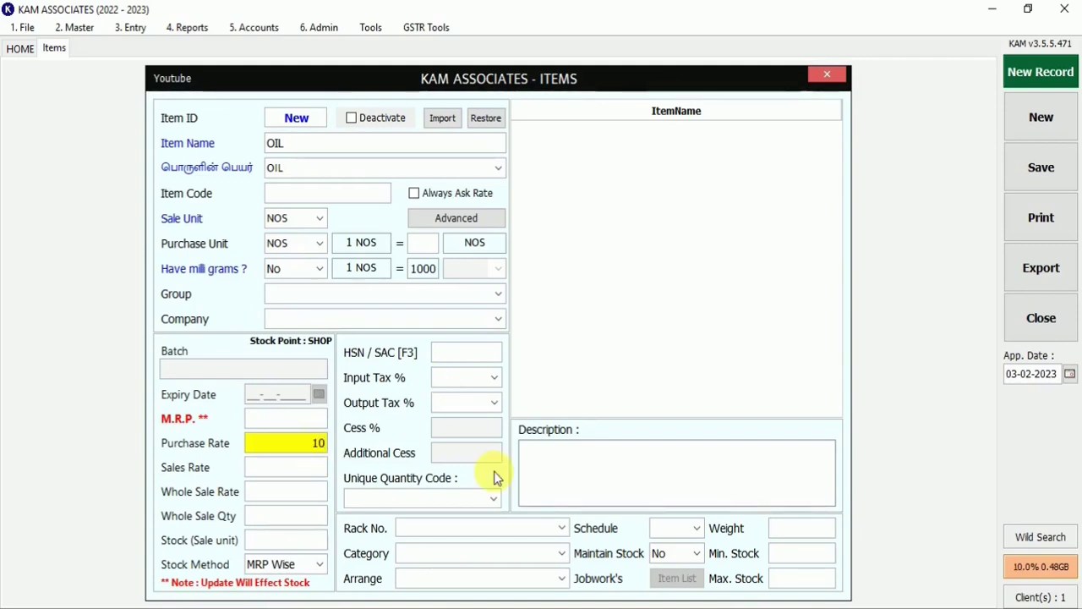
key(Return)
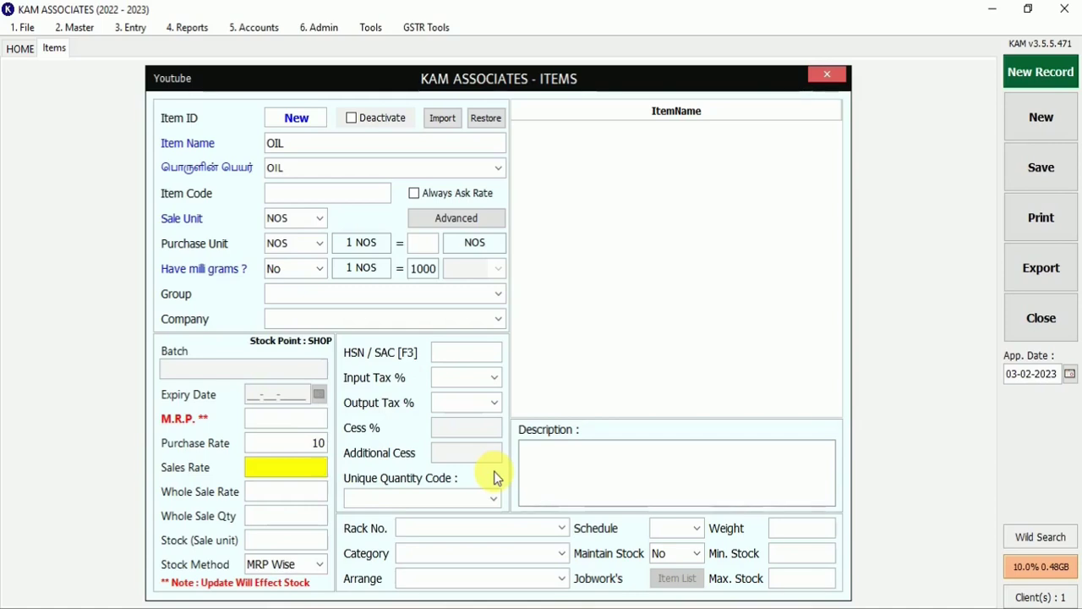
text(20)
key(Return)
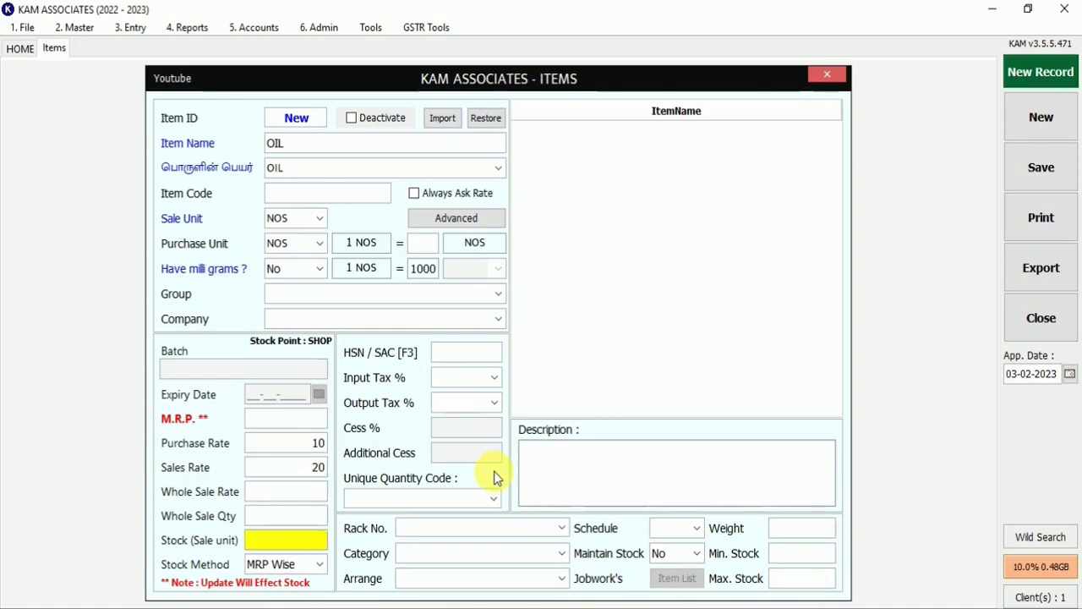
Enter an opening stock of 50 for OIL and set its stock method to Cost Wise.
text(50)
key(Return)
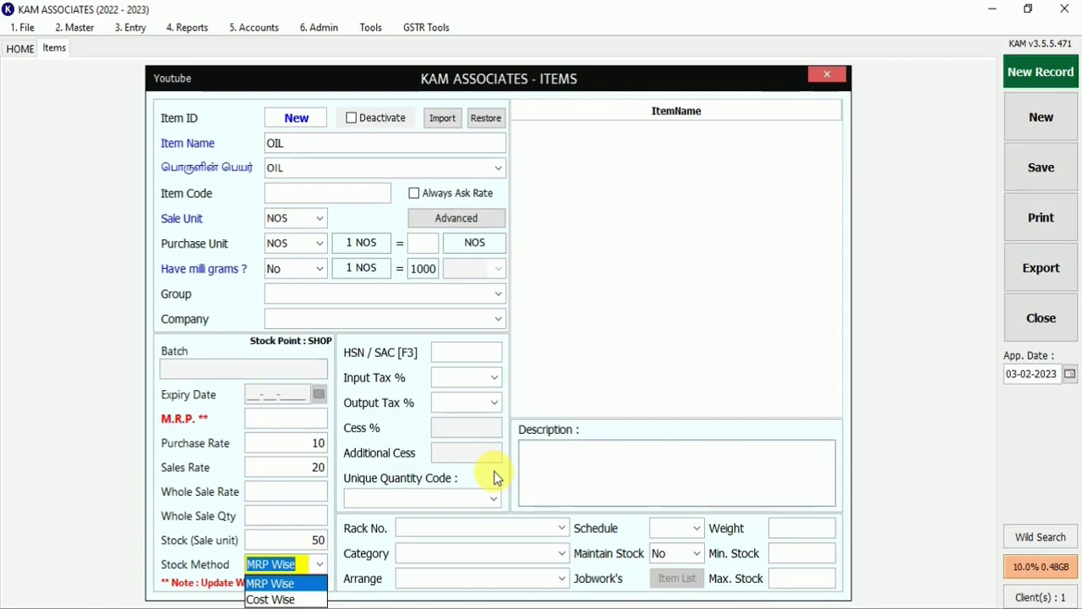
key(Down)
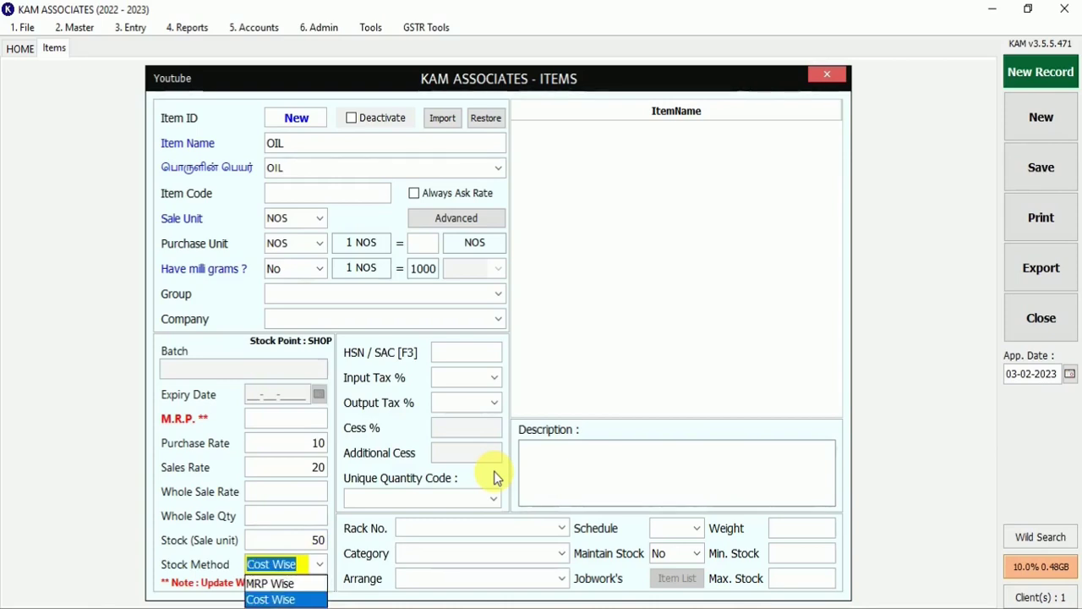
key(Return)
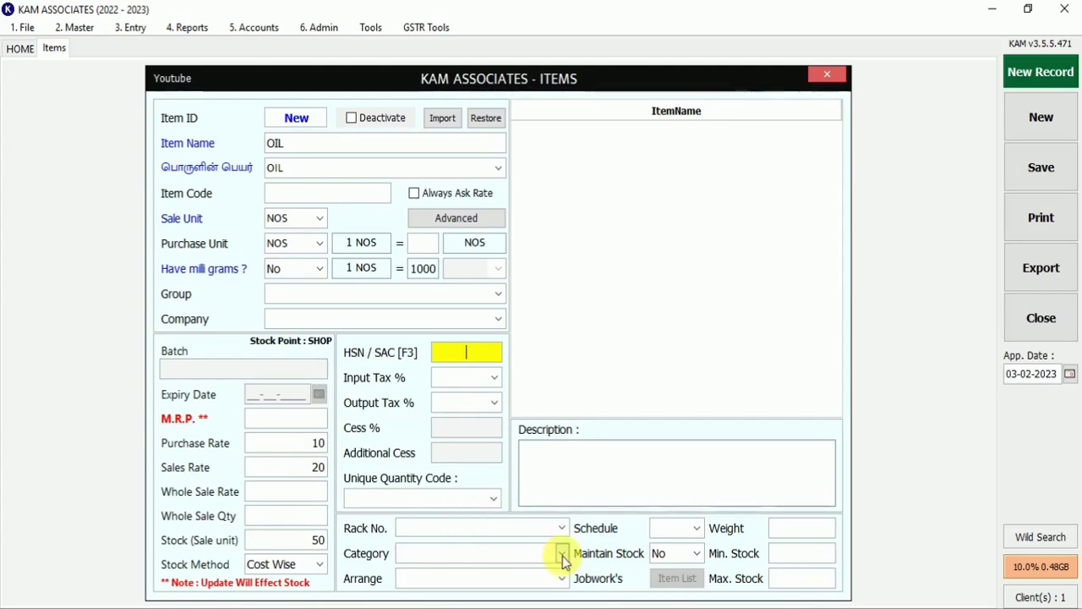
Leave the tax details blank, set Maintain Stock to Yes, and save the OIL item.
key(Return)
key(Return)
key(Return)
key(Return)
key(Return)
key(Return)
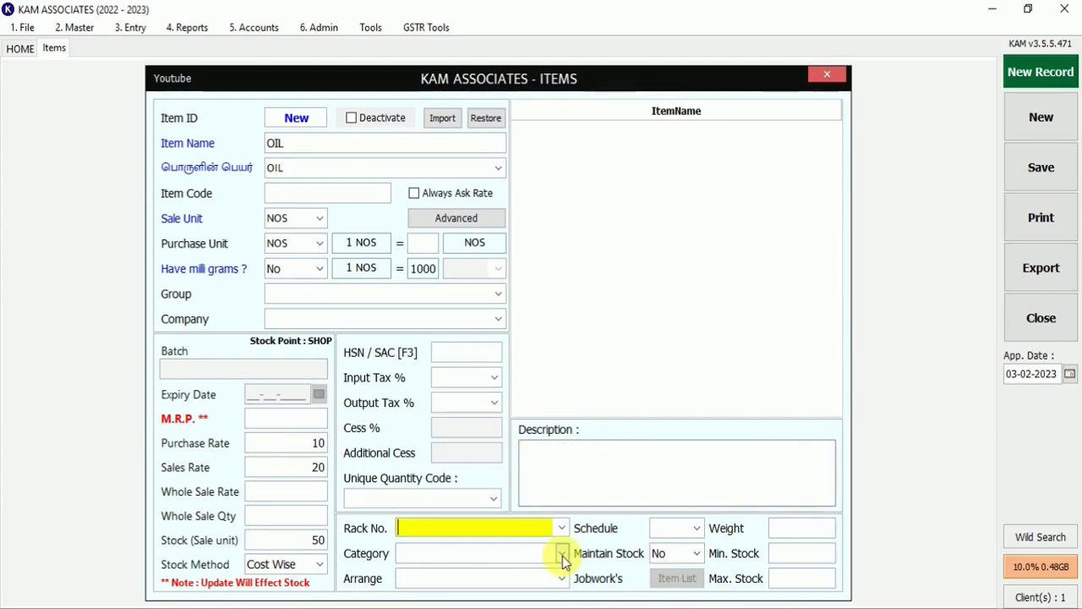
click(696, 554)
click(687, 589)
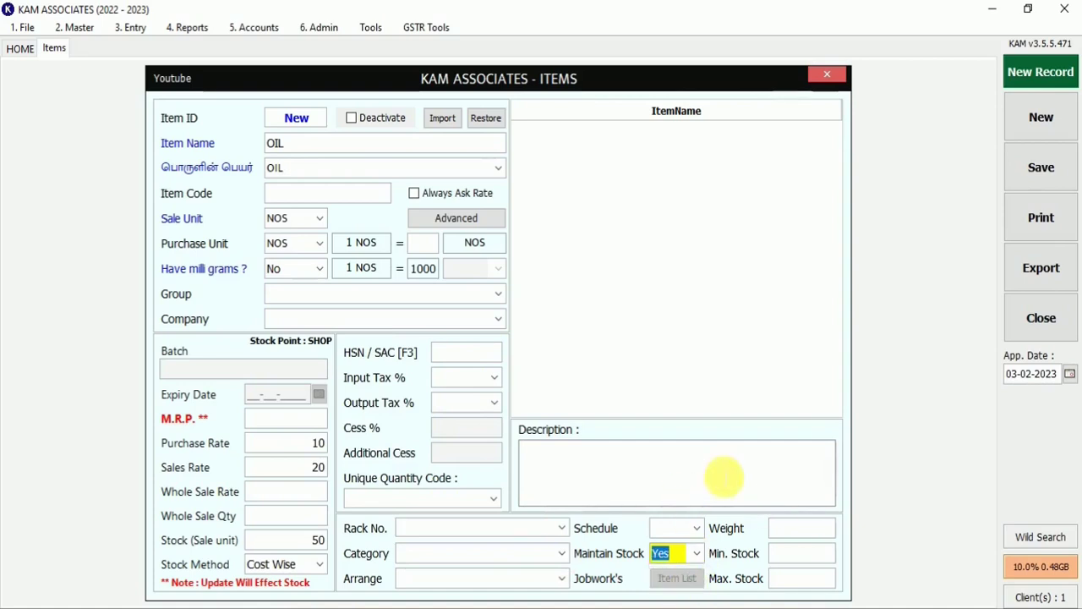
click(1045, 175)
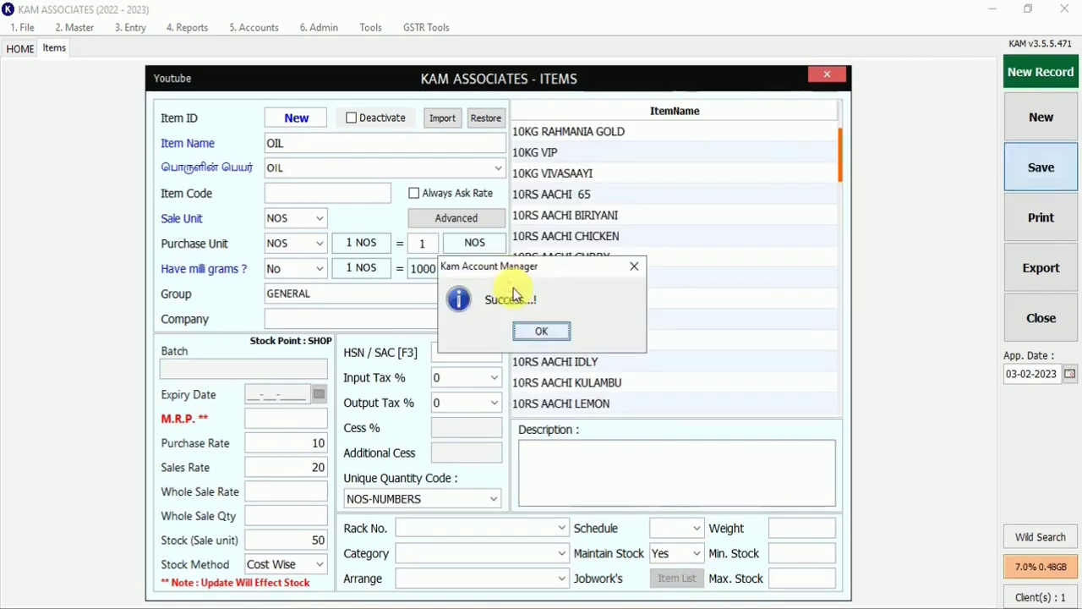
click(550, 334)
Create a sale invoice for OIL with a quantity of 10 and save it.
click(21, 50)
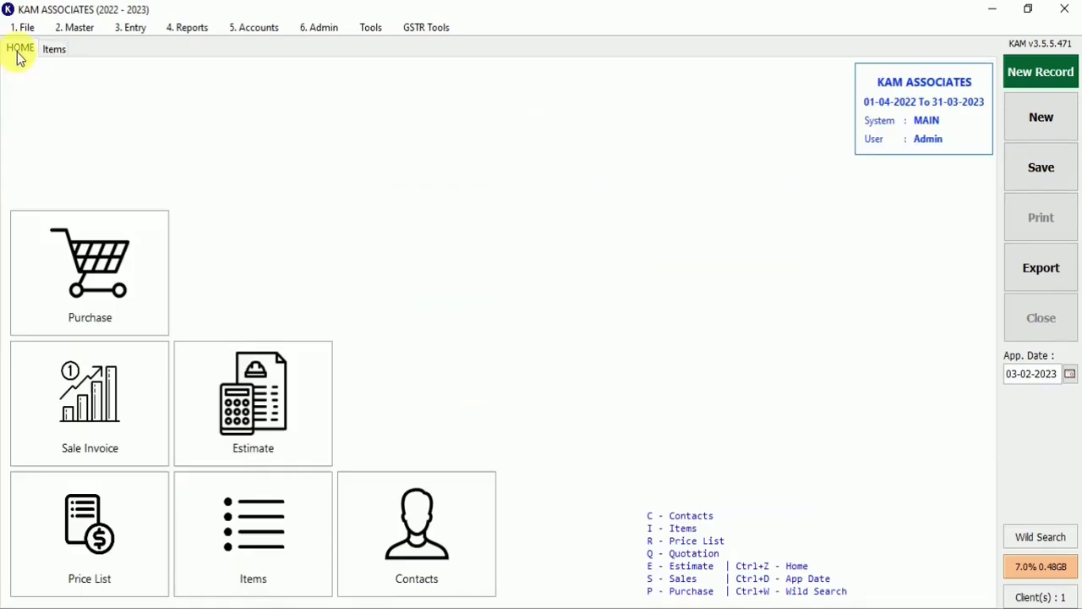
click(151, 435)
text(OIL)
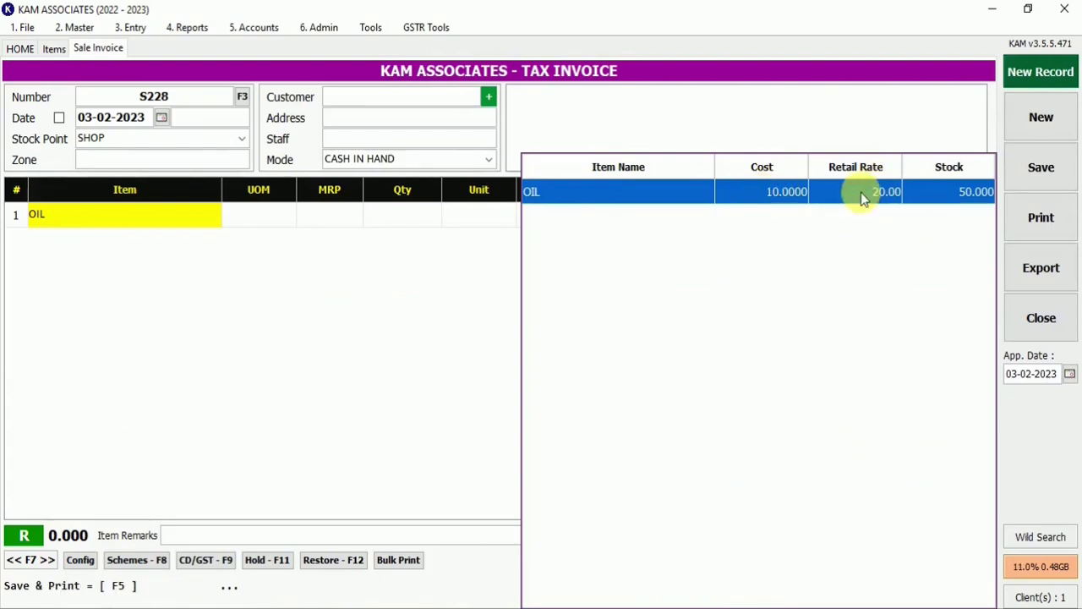
double_click(940, 191)
text(0)
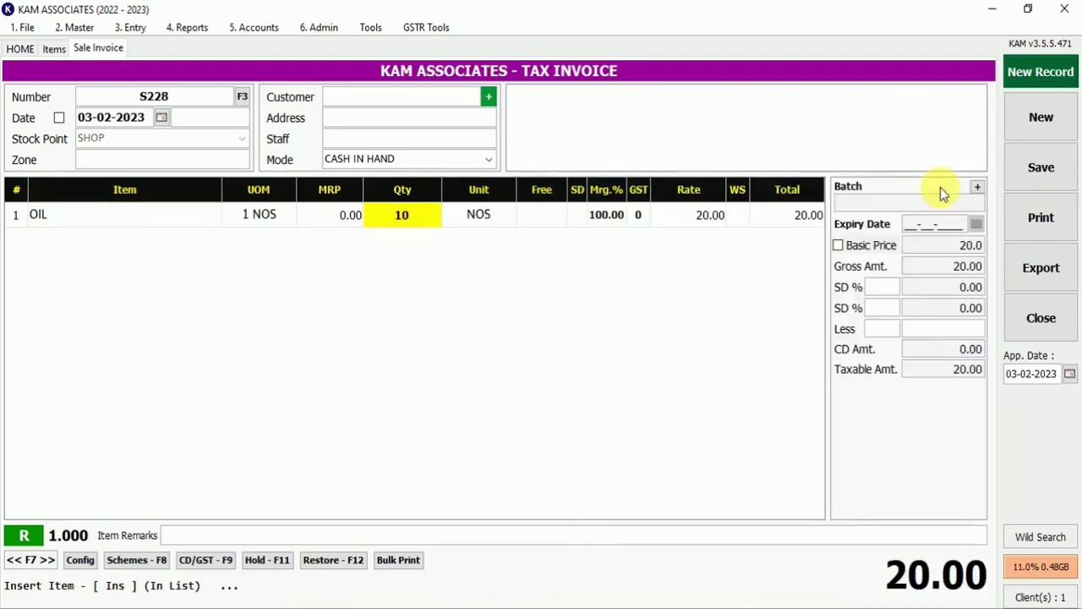
key(Return)
key(ctrl+s)
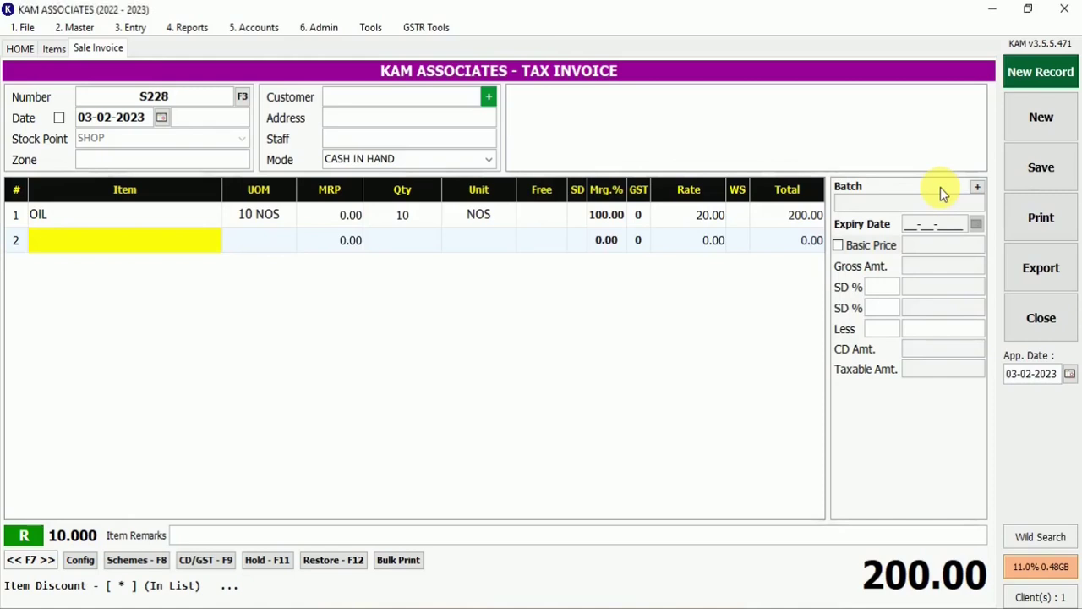
key(Escape)
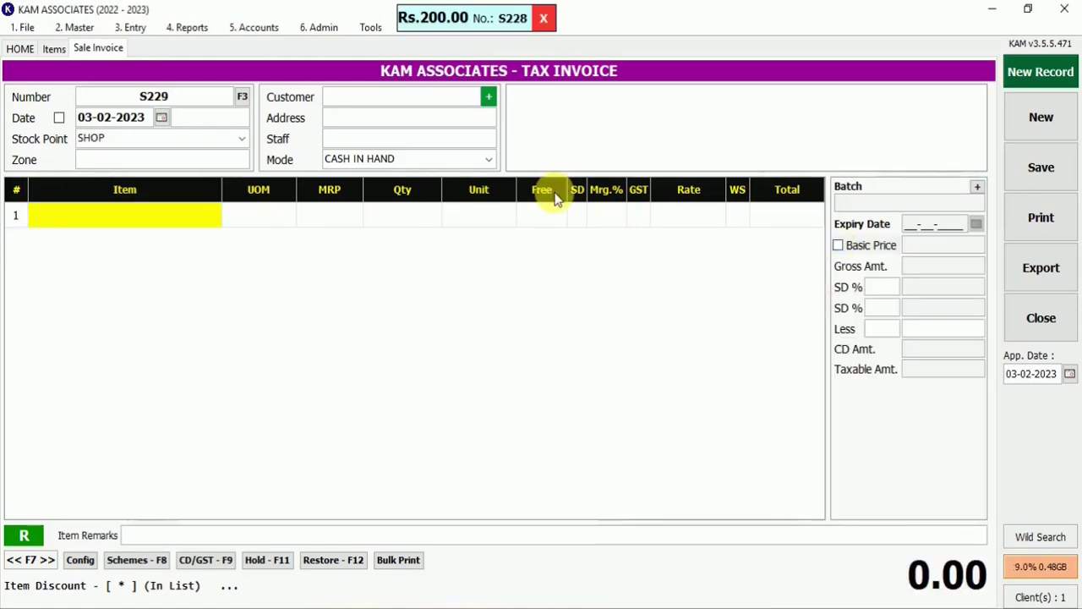
Look up OIL on the new sale invoice to check its remaining stock, and clear the entry.
text(OIL)
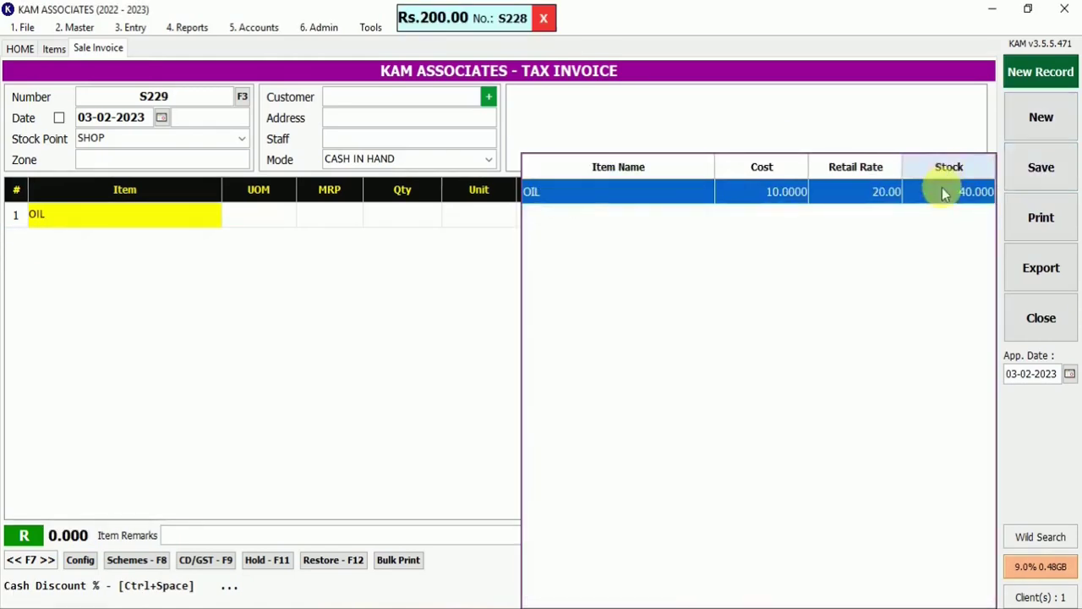
click(1036, 125)
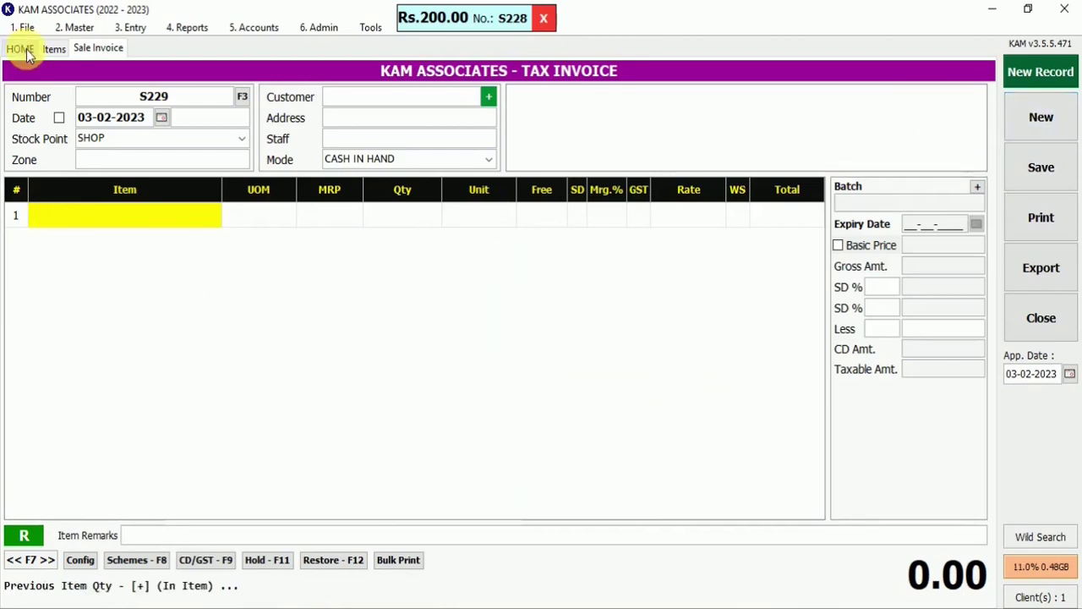
Start purchase invoice 123 from supplier SUSPENSE PURCHASE and add OIL with a quantity of 100.
click(22, 50)
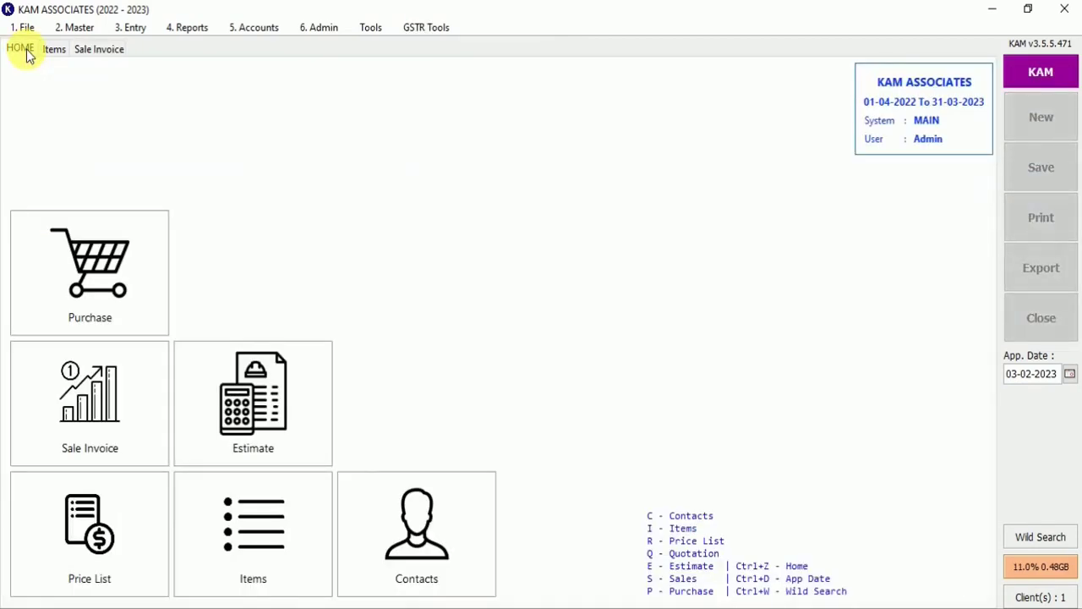
text(pOIL)
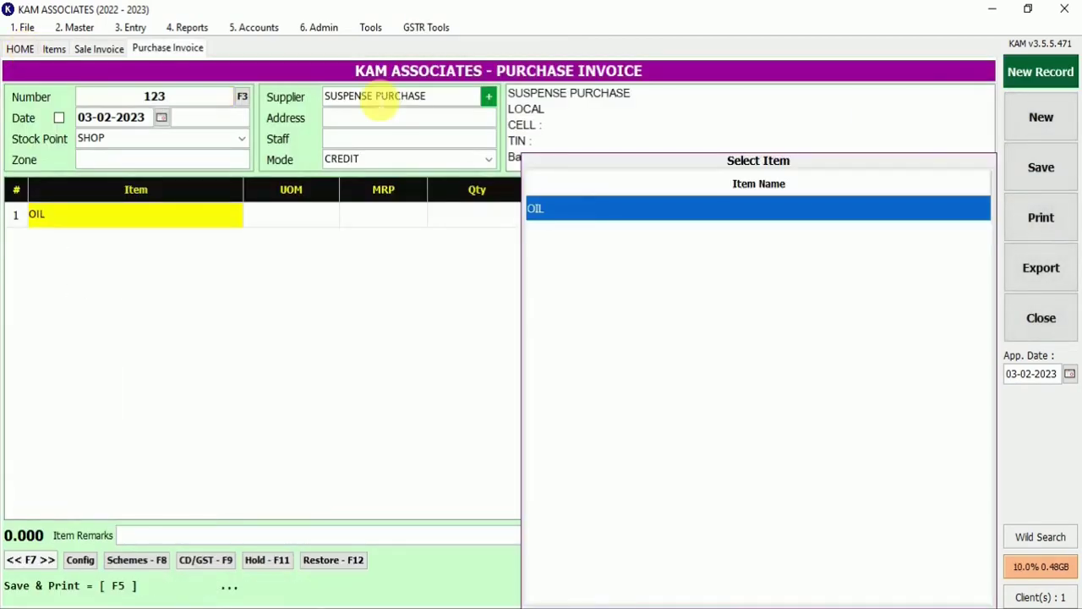
key(Return)
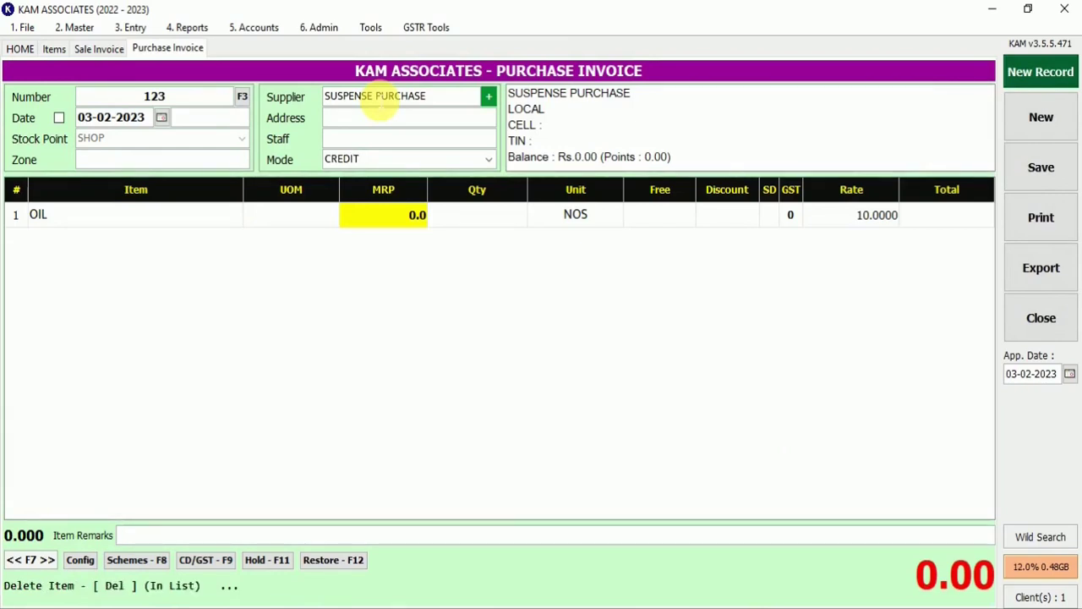
key(Return)
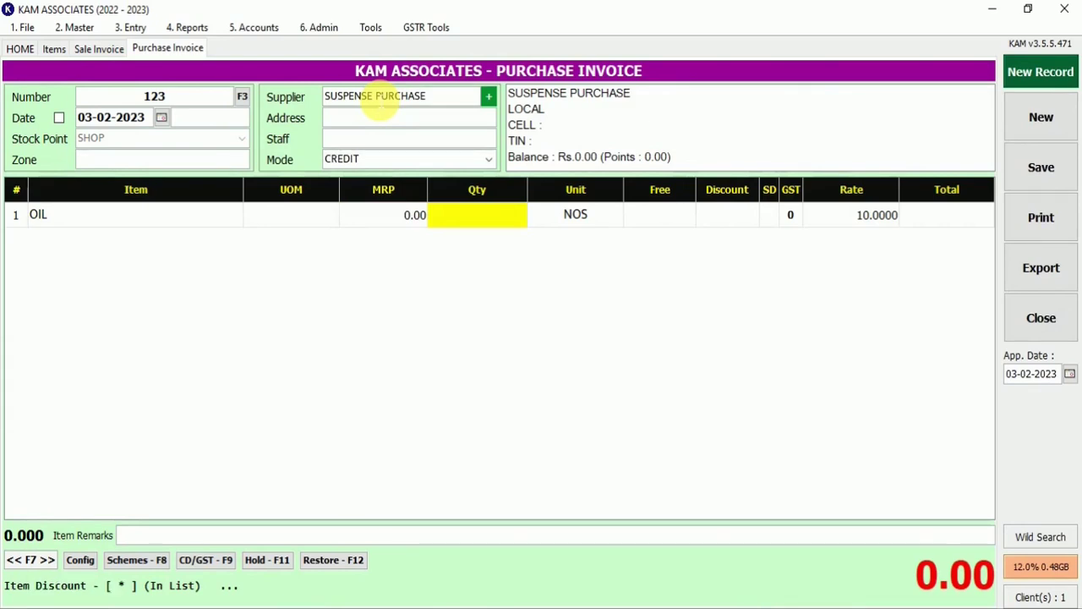
text(100)
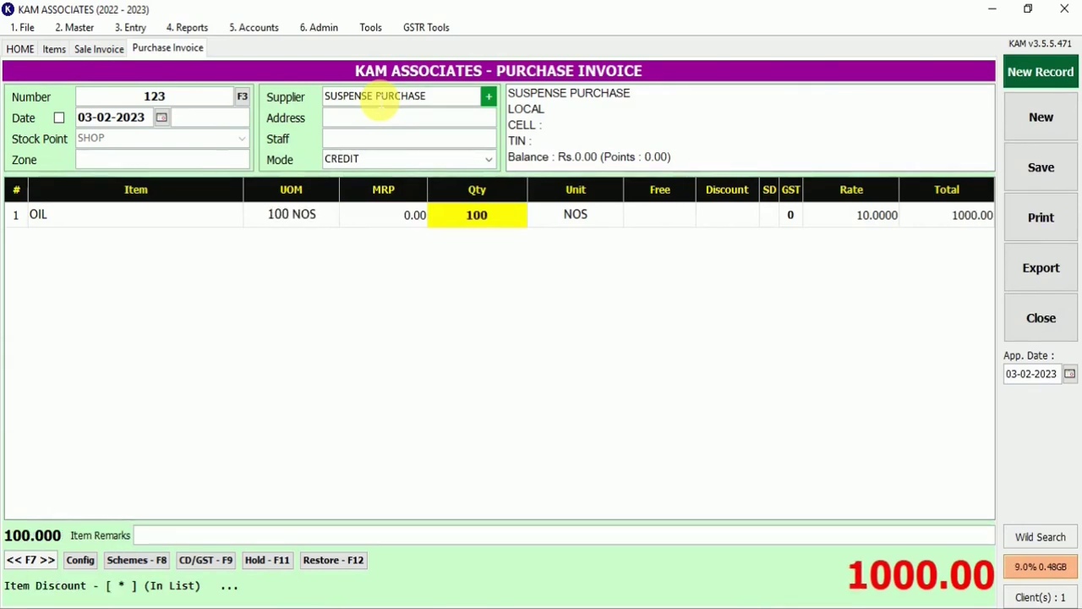
key(Return)
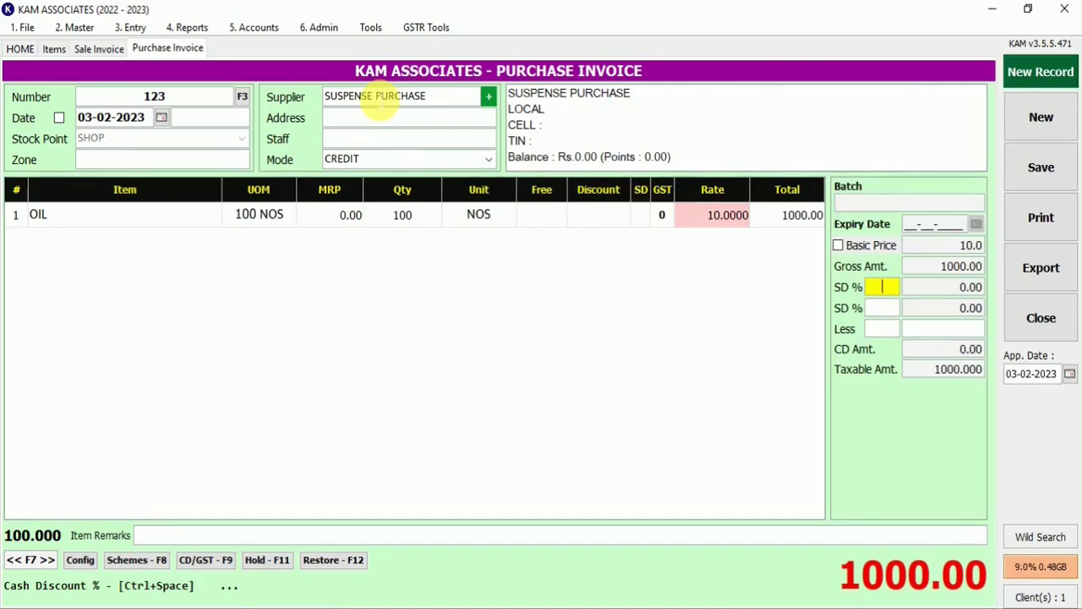
Set the purchase rate on the OIL line to 11 and save the purchase invoice.
click(724, 216)
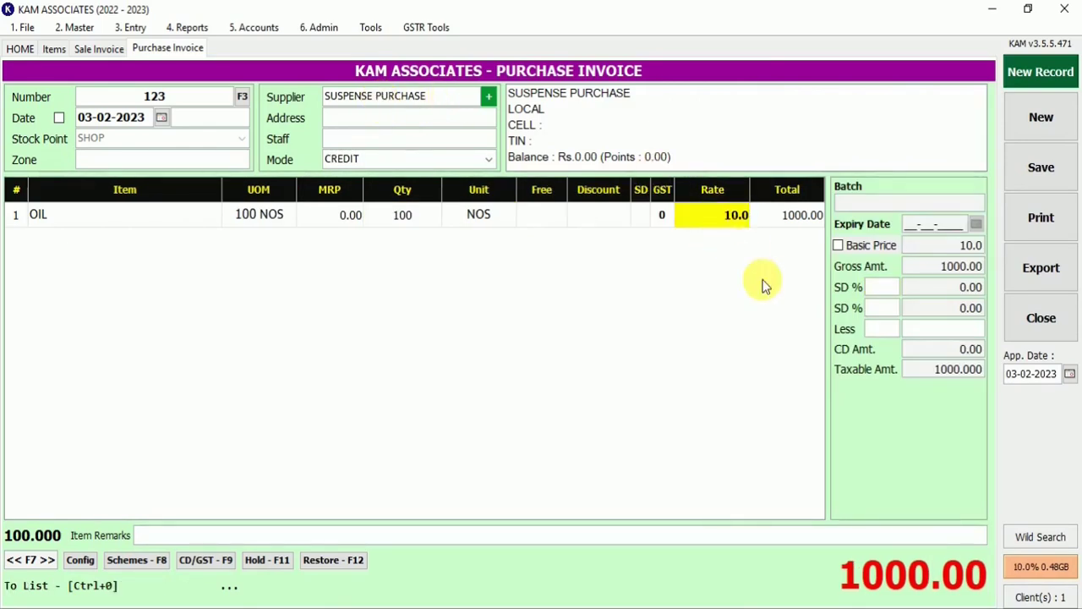
text(11)
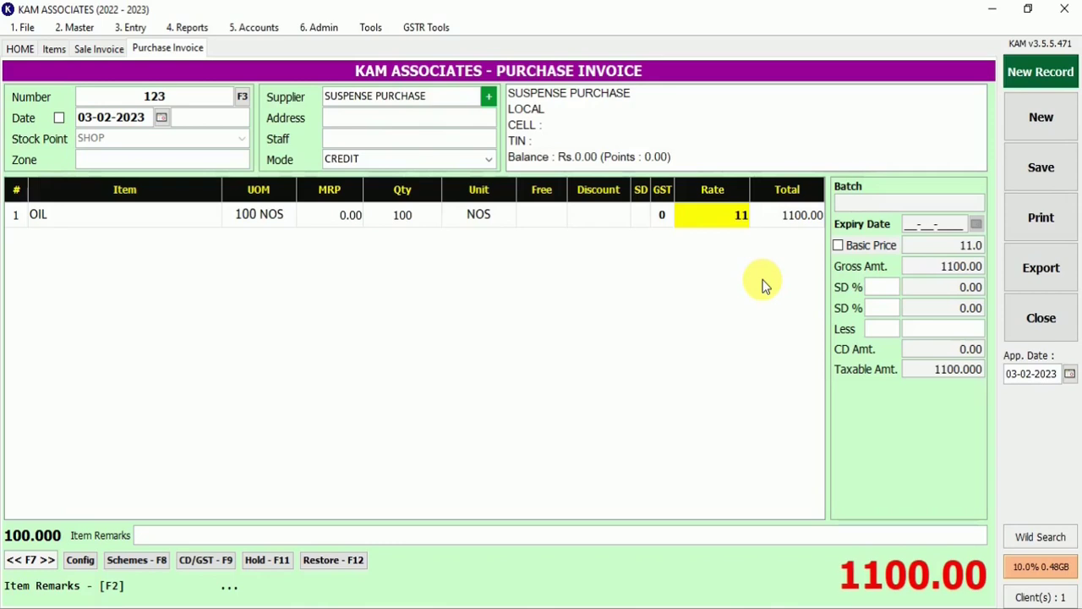
key(Return)
click(1041, 166)
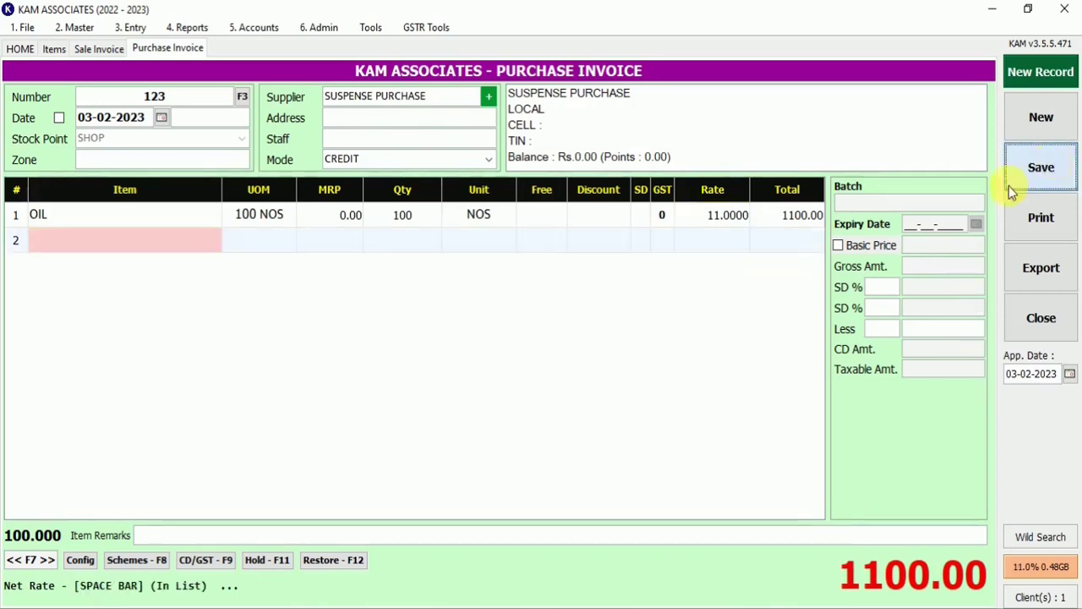
click(939, 572)
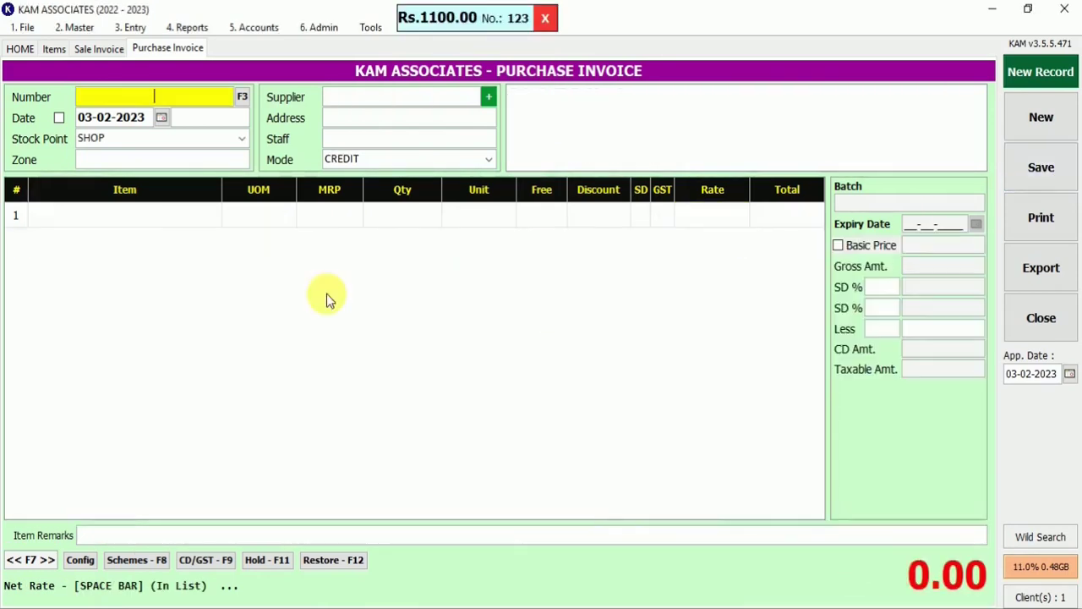
Look up OIL on the sale invoice and compare the cost and stock of its listed entries.
click(79, 53)
text(OI)
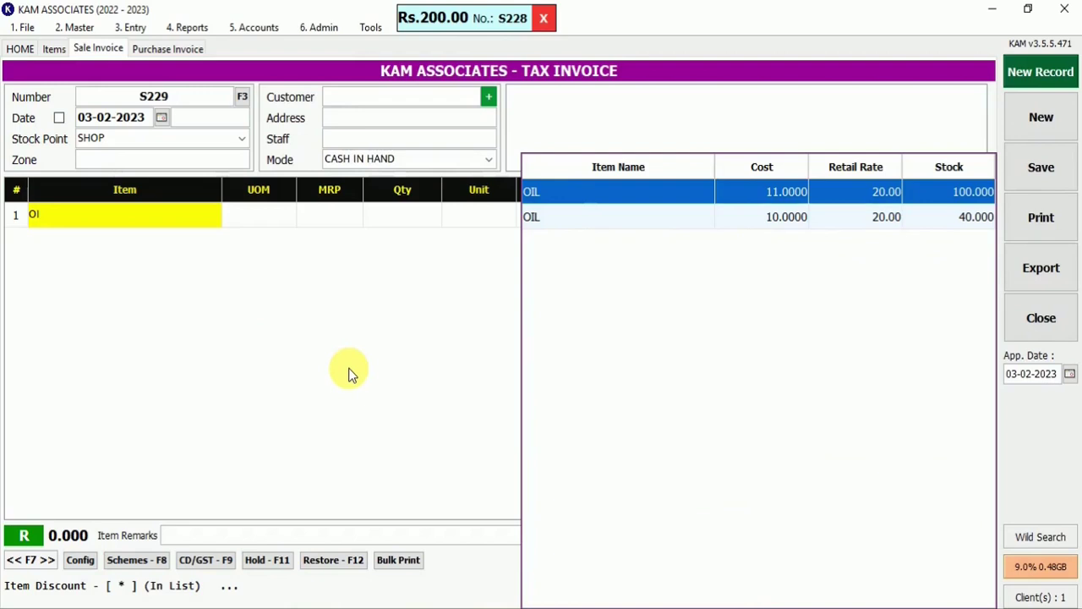
key(Down)
key(Up)
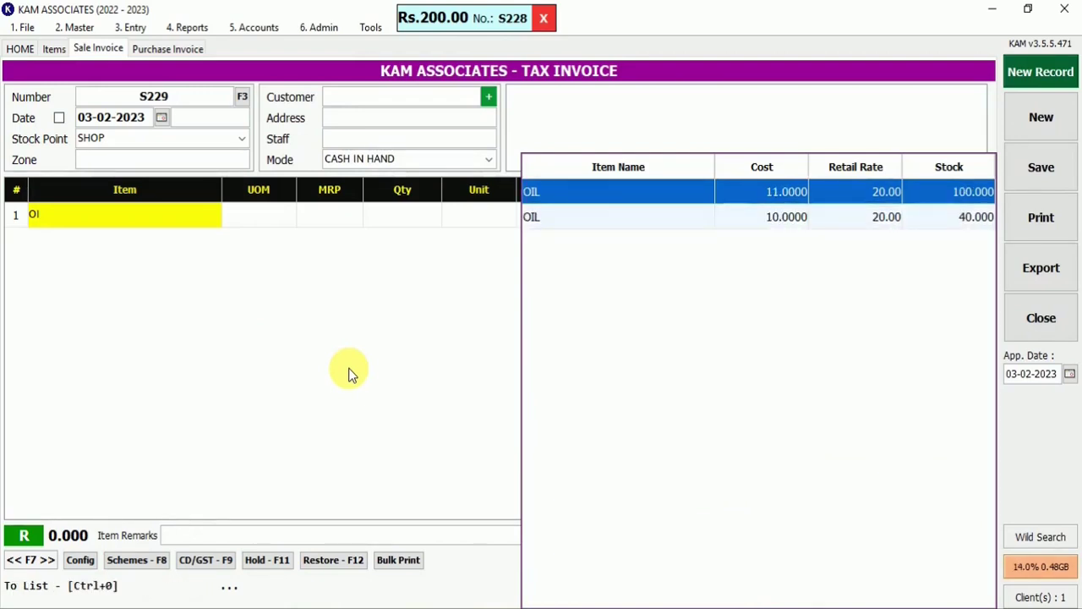
key(Down)
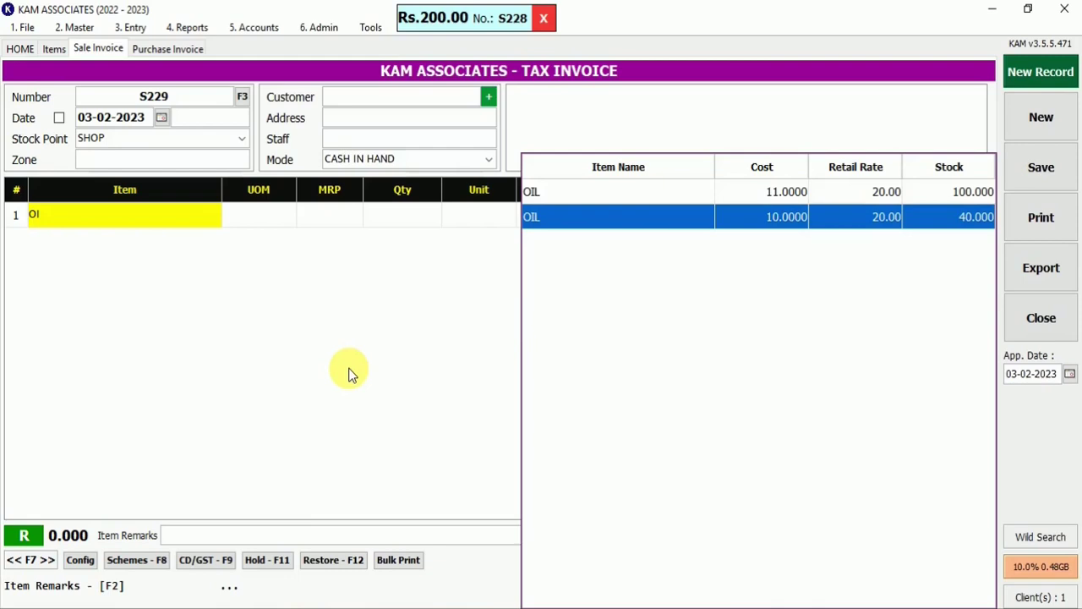
Add the OIL entry costing 10 to the sale invoice with a quantity of 40.
key(Return)
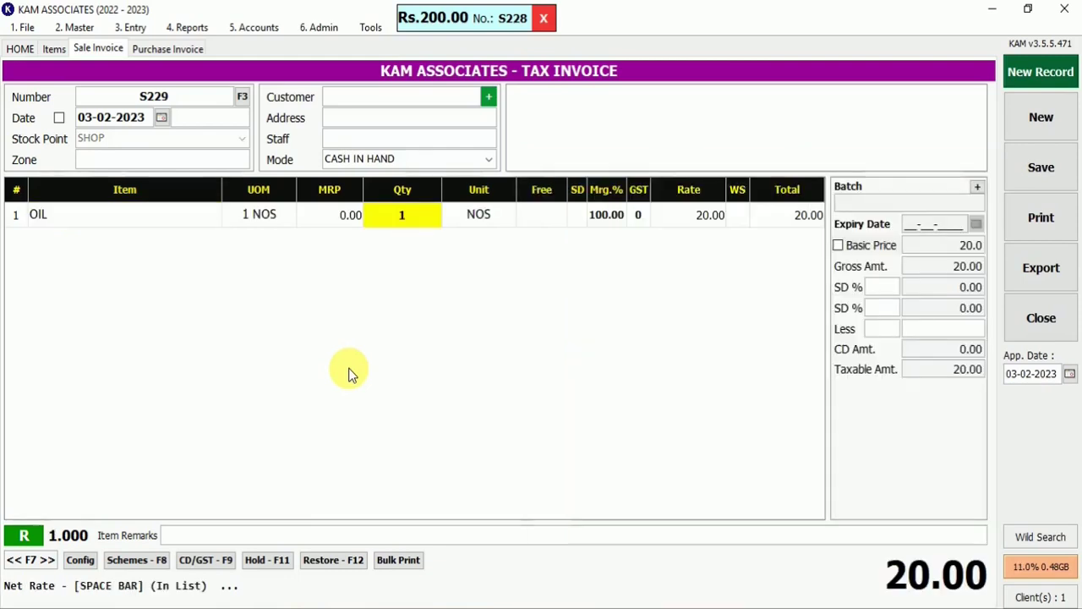
text(40)
key(Return)
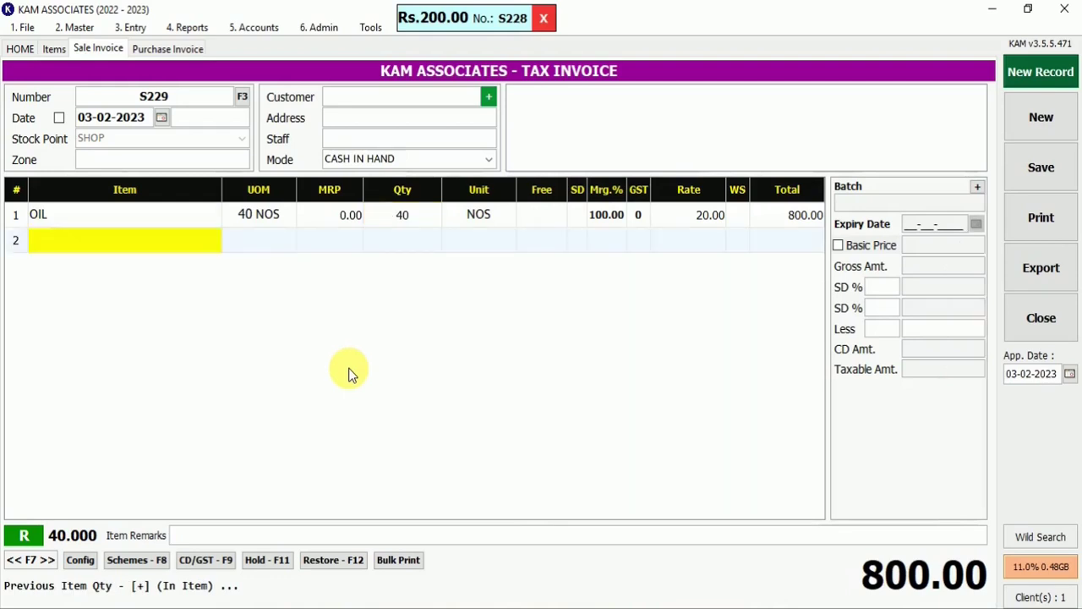
Add the OIL entry costing 11 with a quantity of 10, and save the sale invoice without printing it.
text(OIL)
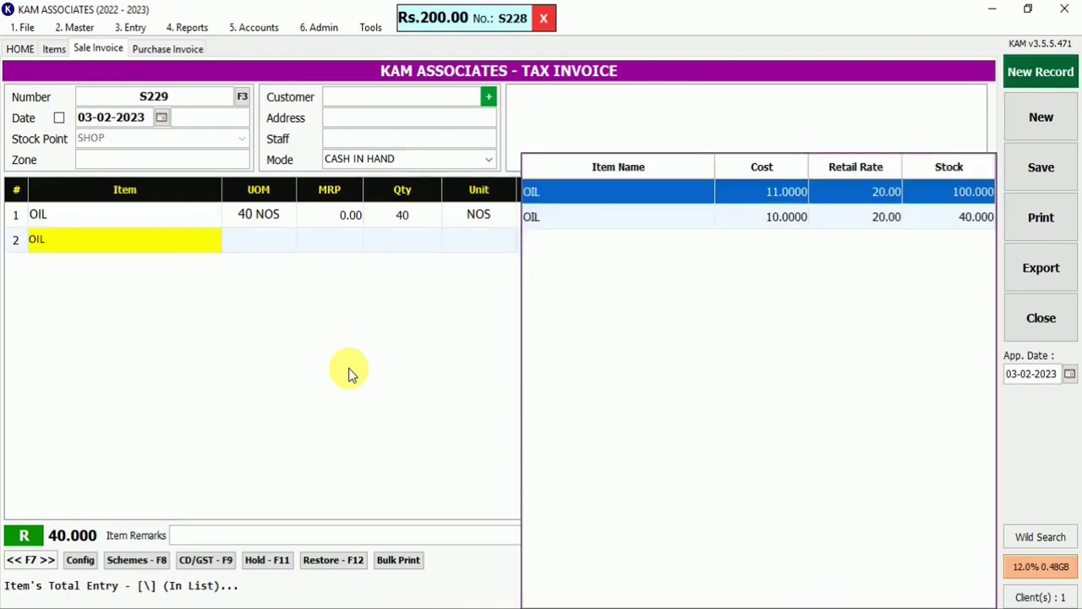
key(Return)
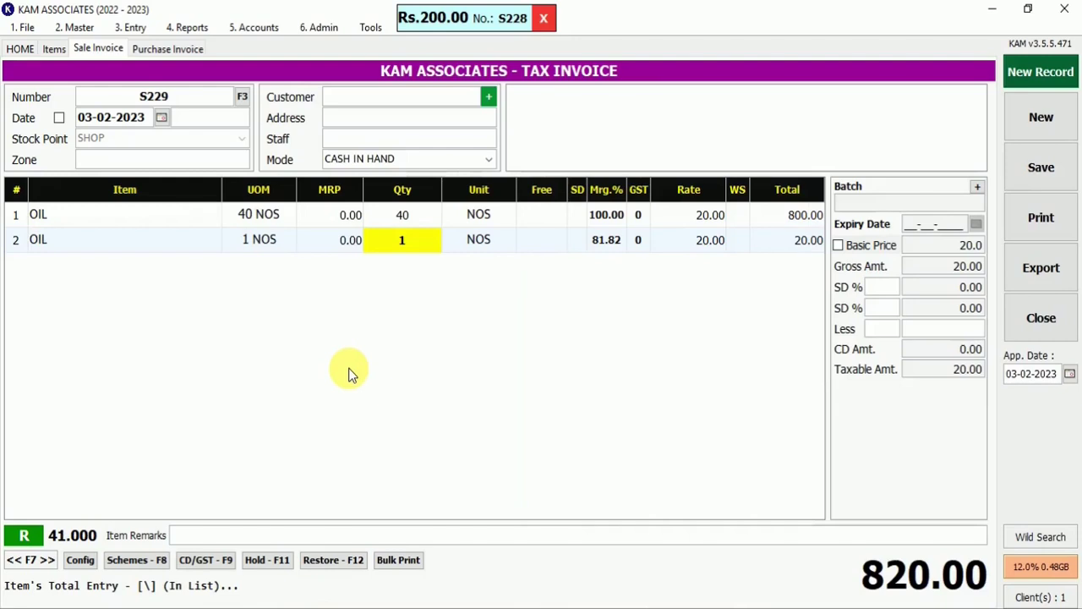
text(10)
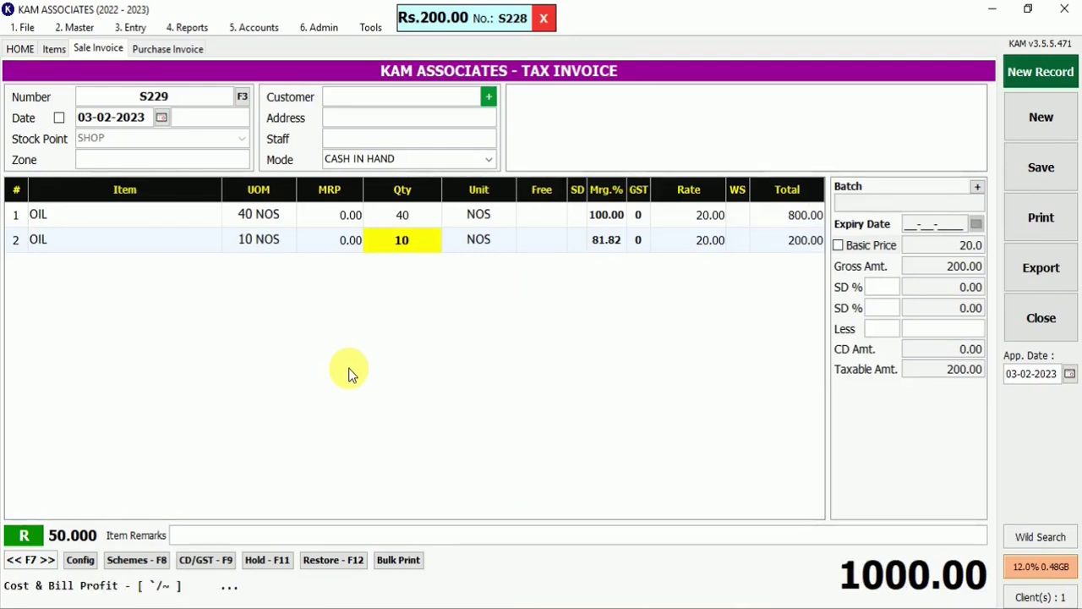
key(Return)
key(Return)
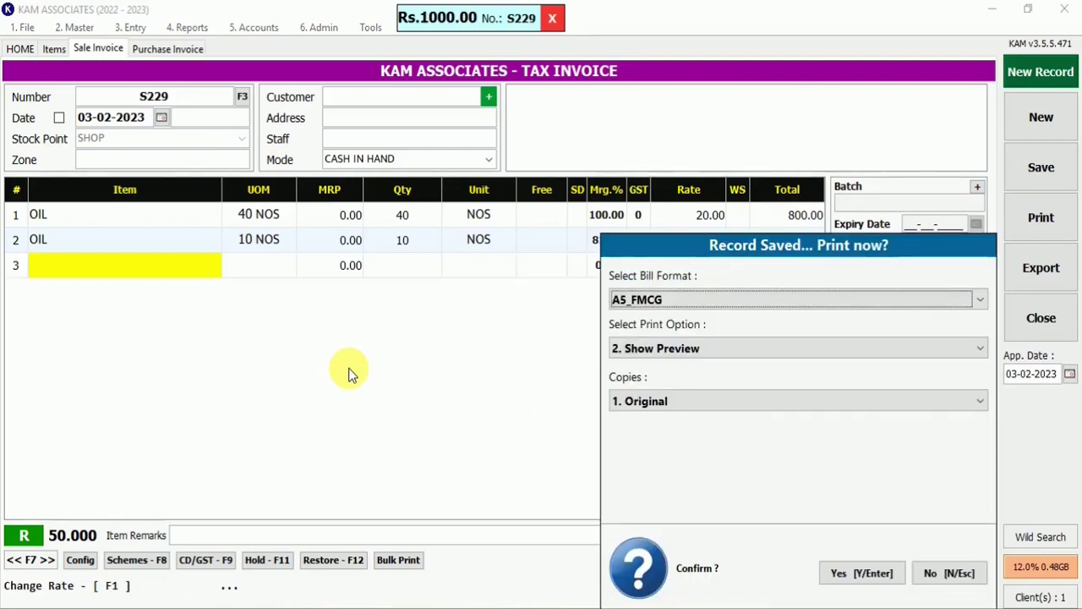
key(Escape)
Look up OIL on a new sale invoice to check which cost entries are still in stock, and clear the entry.
text(OIL)
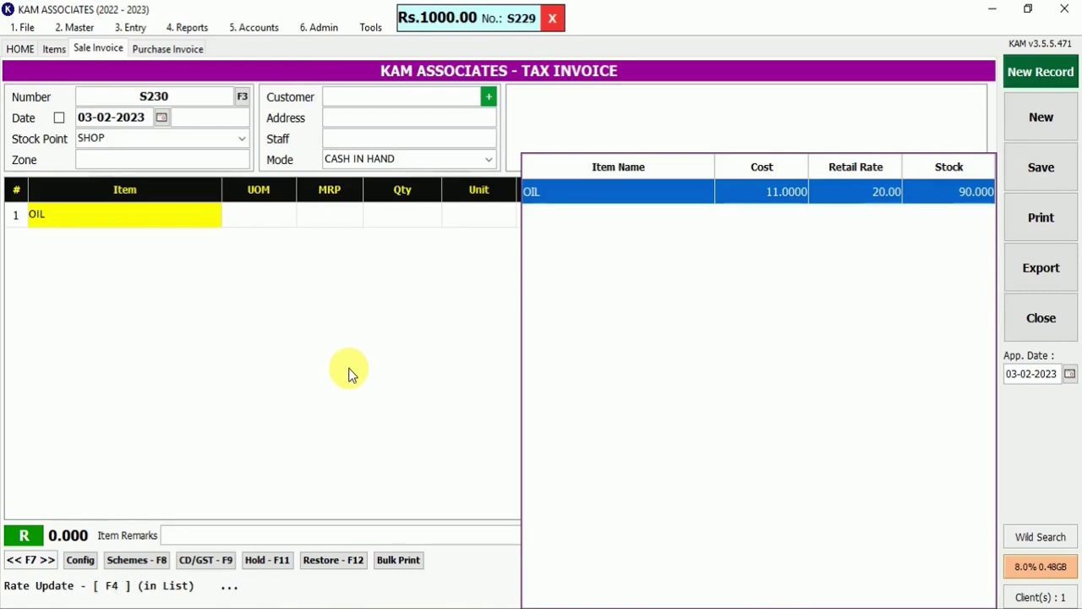
click(1027, 125)
Open the Stock Register report, load the stock list and filter it to OIL.
click(211, 27)
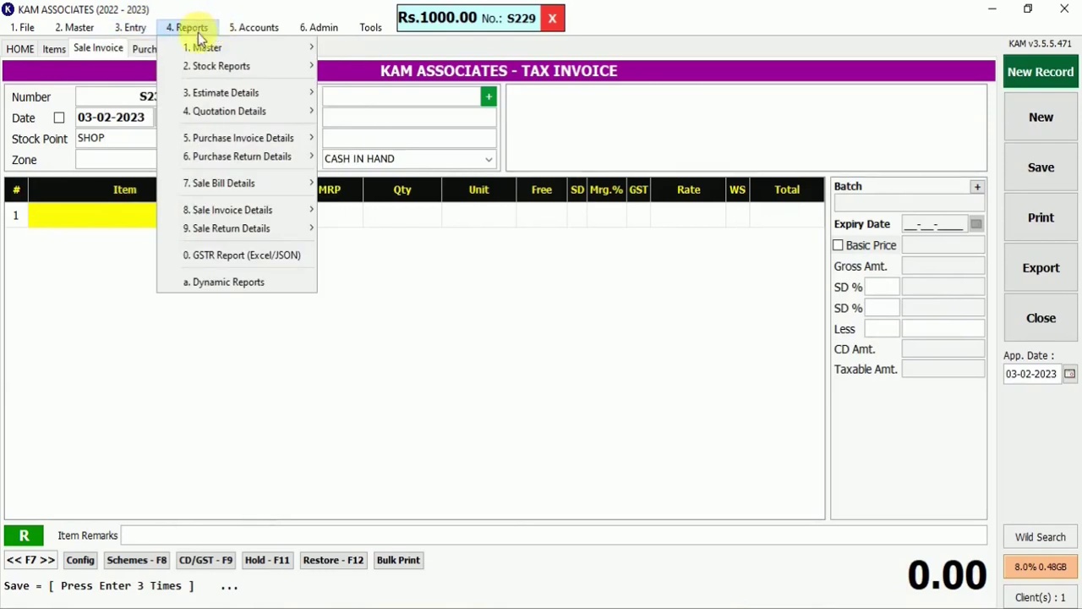
mouse_move(267, 66)
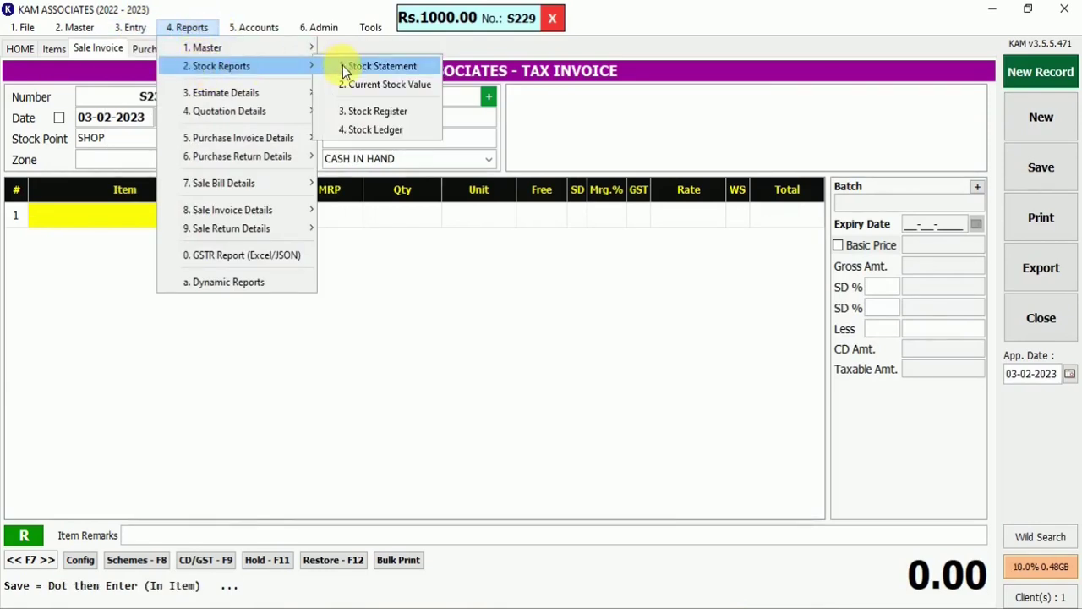
click(363, 111)
click(850, 149)
text(OIL)
key(Tab)
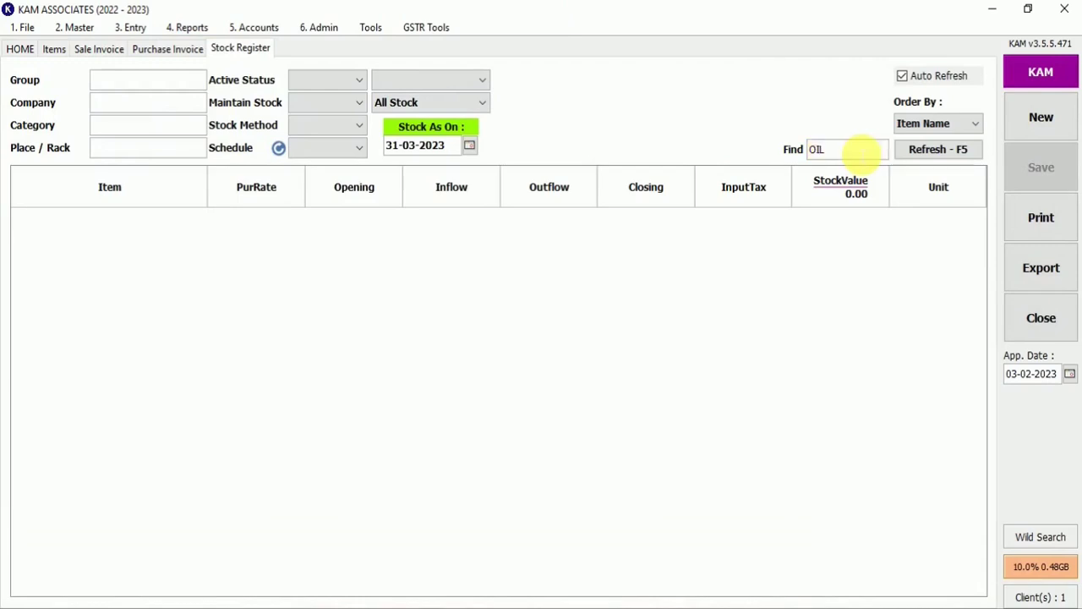
click(920, 157)
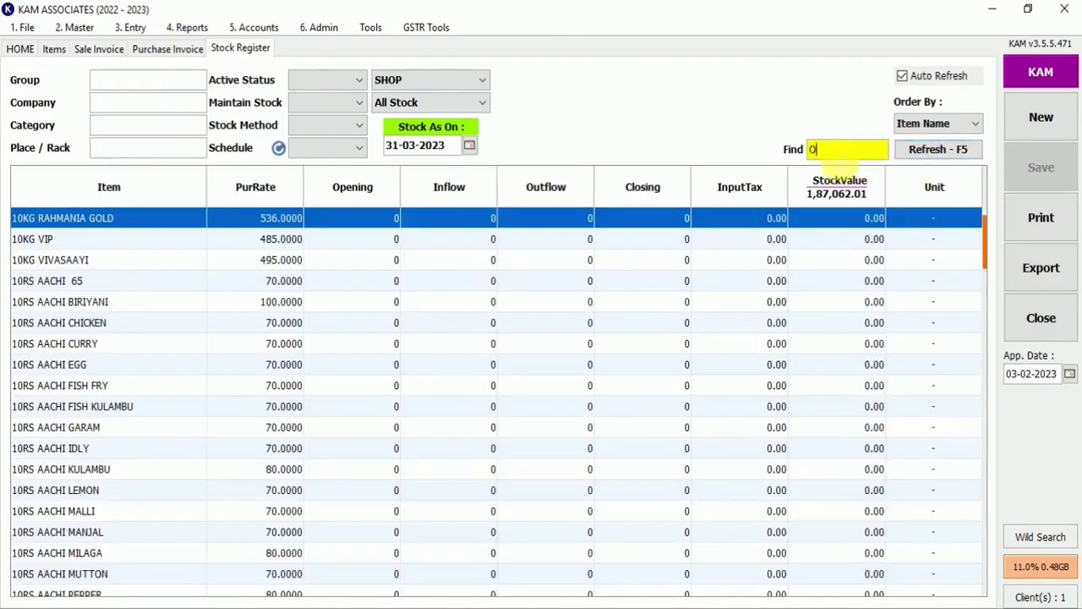
text(OIL)
Compare the opening, inflow, outflow and closing stock of the two OIL entries in the stock register.
click(222, 219)
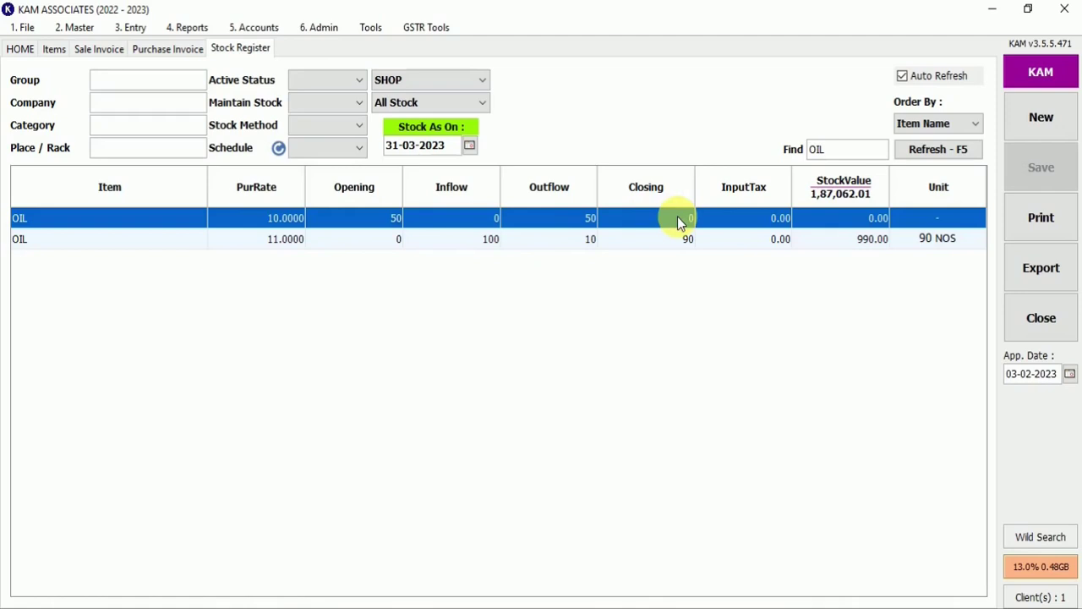
click(54, 239)
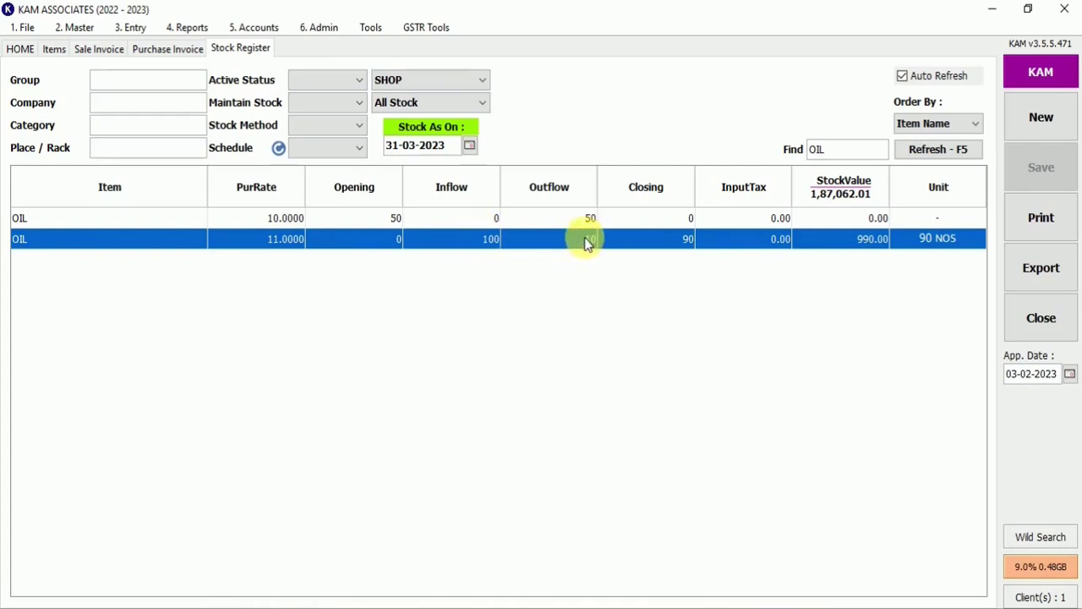
click(657, 222)
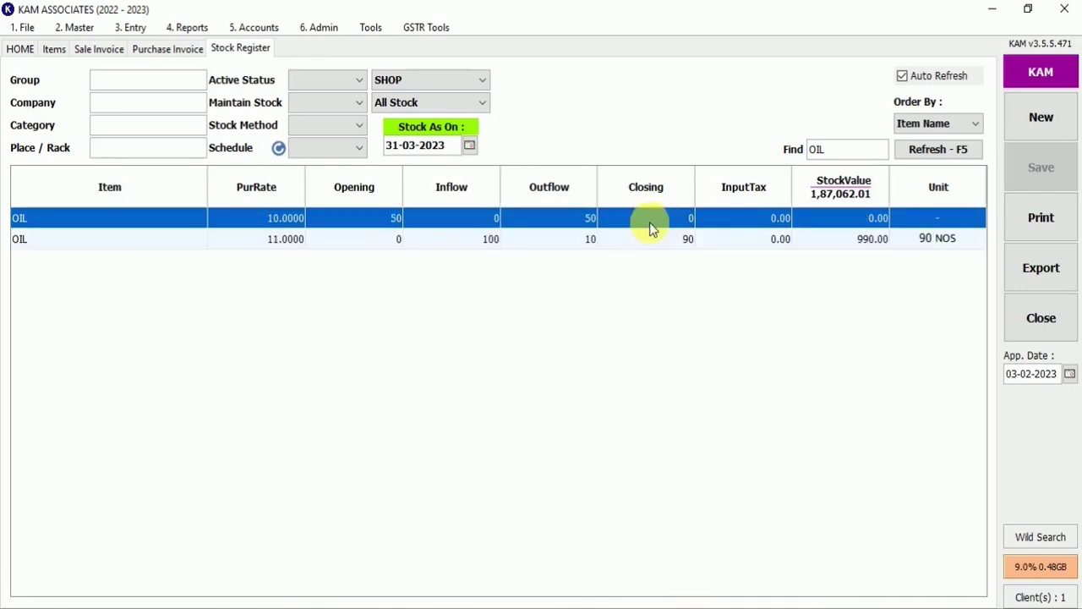
Review the stock ledger of the OIL entry costing 10, followed by that of the entry costing 11.
double_click(545, 227)
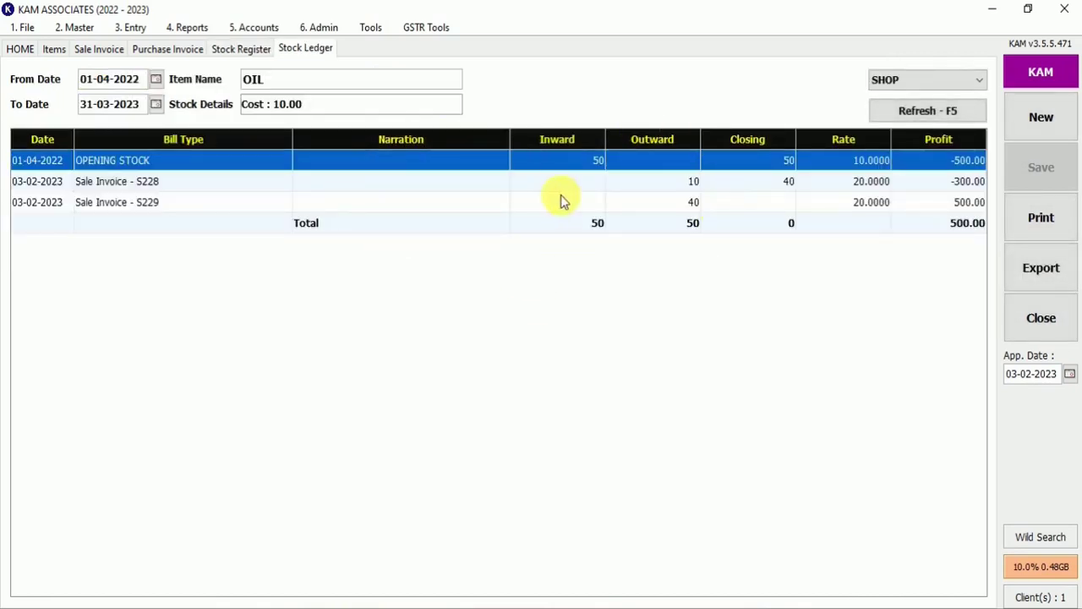
click(254, 80)
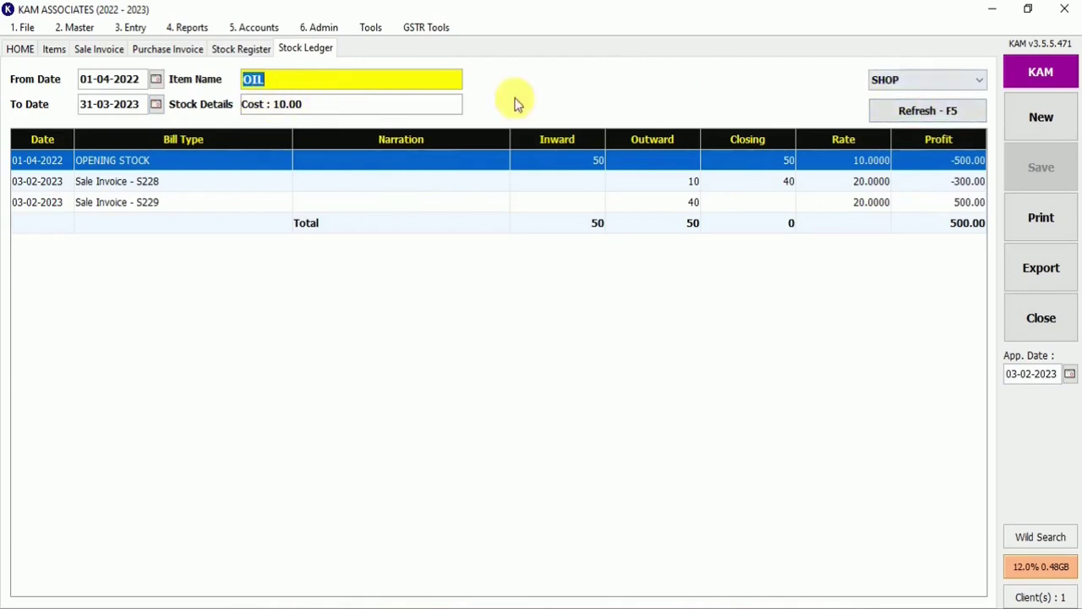
click(1042, 318)
double_click(507, 237)
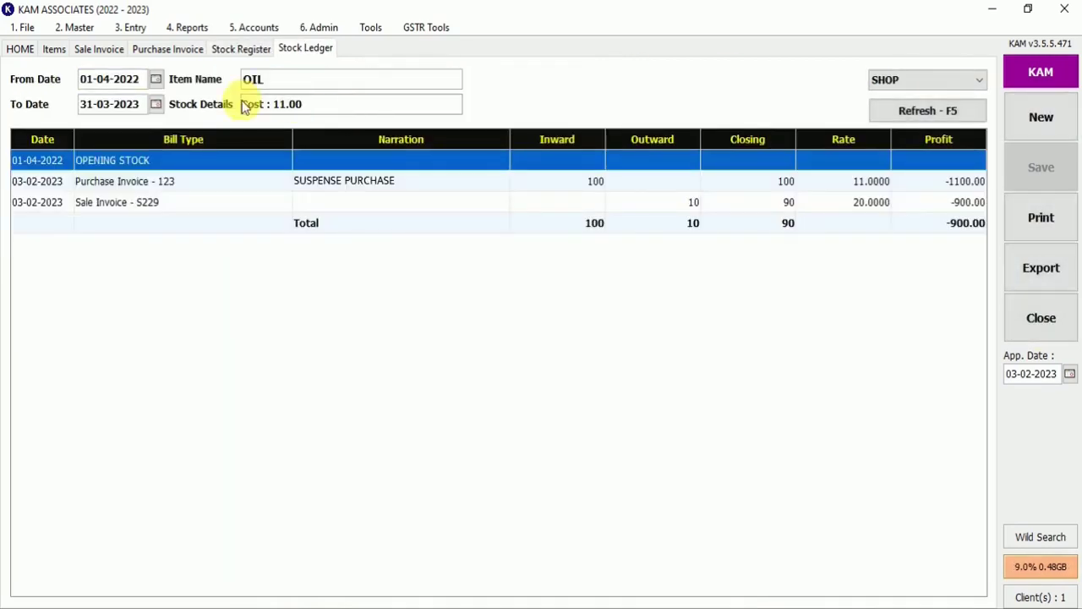